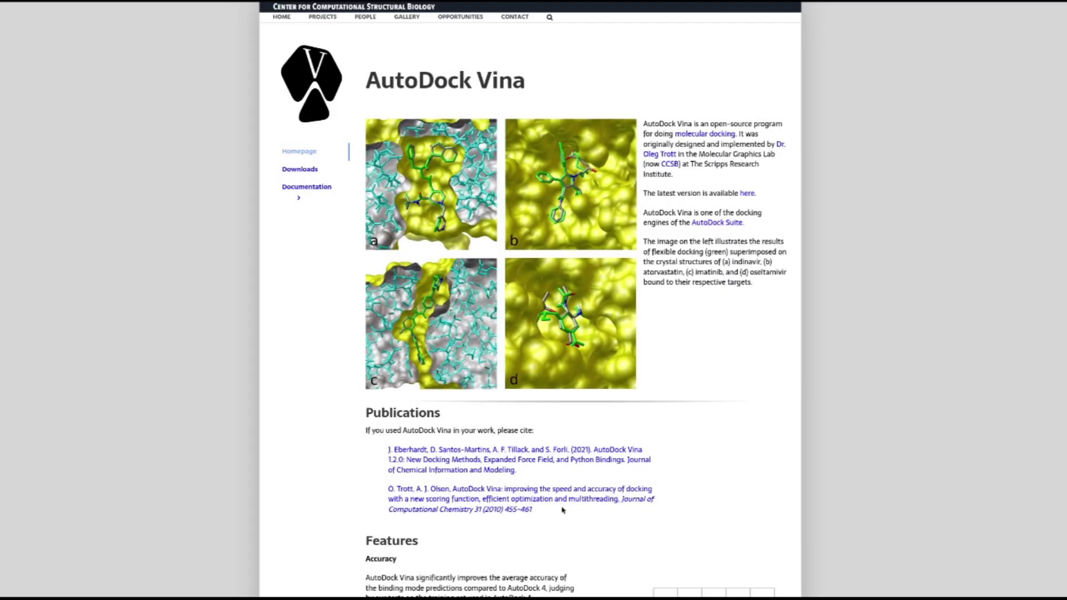
# Highlight the two AutoDock Vina citations in the Publications section, then clear the selection
pyautogui.moveTo(561, 509); pyautogui.dragTo(386, 448)
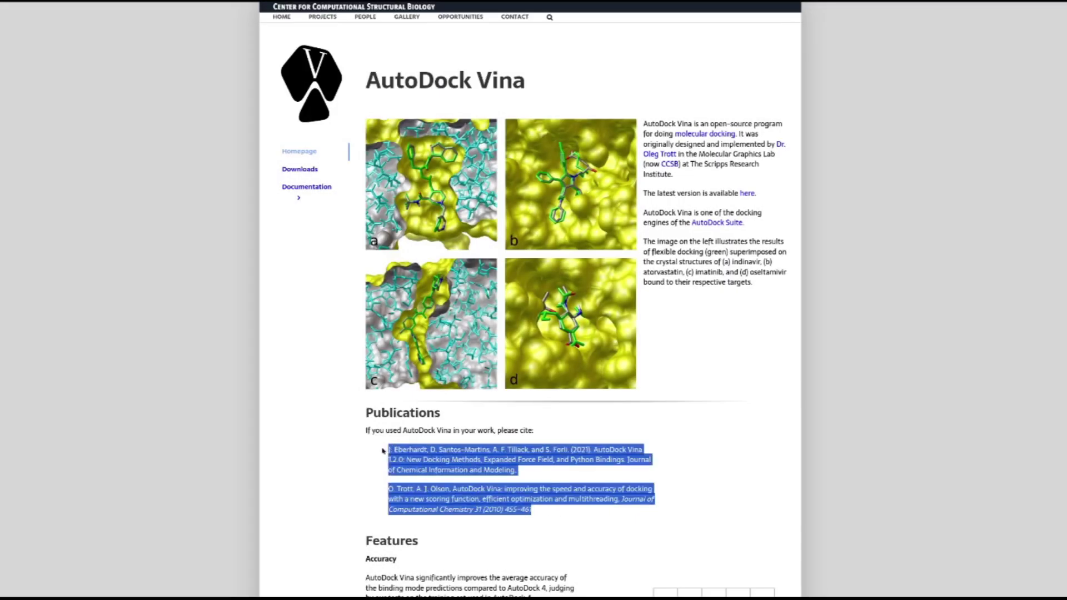
pyautogui.click(564, 515)
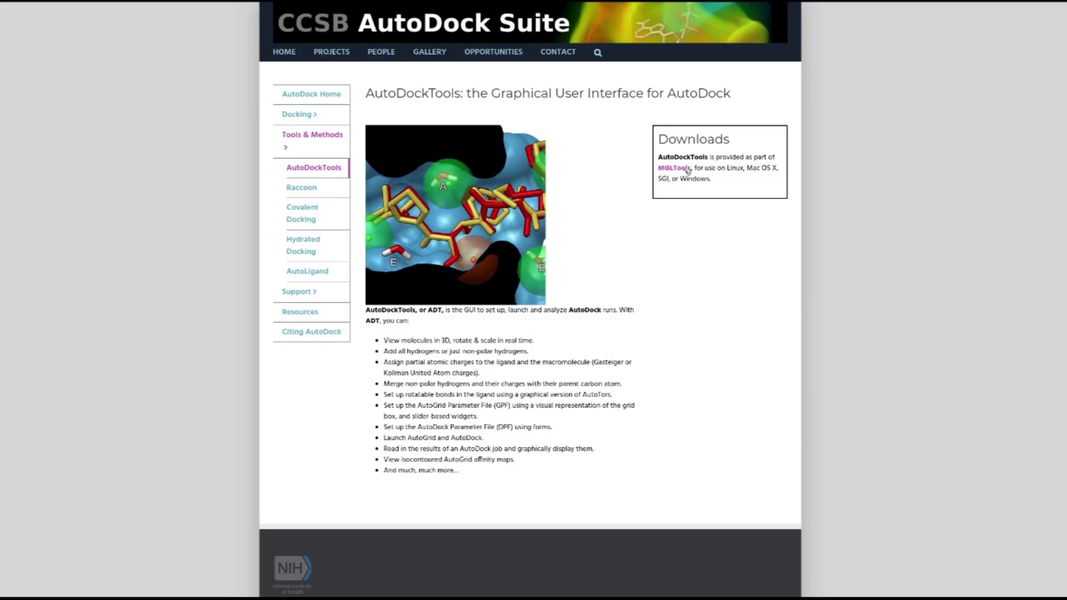
# Open the MGLTools site from the AutoDockTools page and look through its downloads page
pyautogui.click(674, 168)
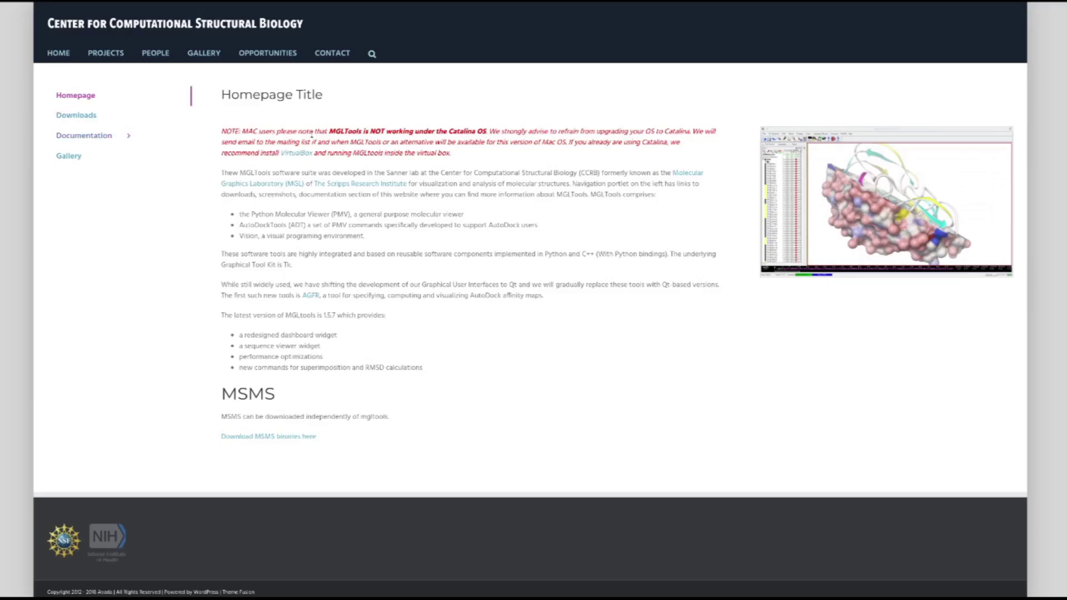
pyautogui.click(81, 115)
pyautogui.scroll(-2, 574, 221)
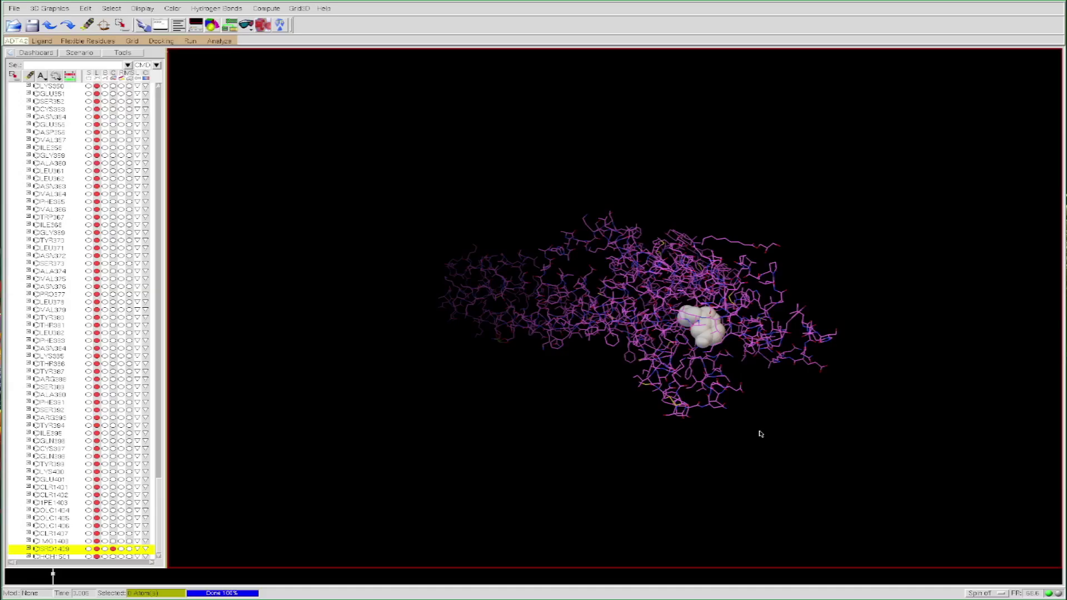
# Rotate the receptor structure to examine where the ligand drawn as spheres sits
pyautogui.moveTo(760, 434); pyautogui.dragTo(645, 350, button='middle')
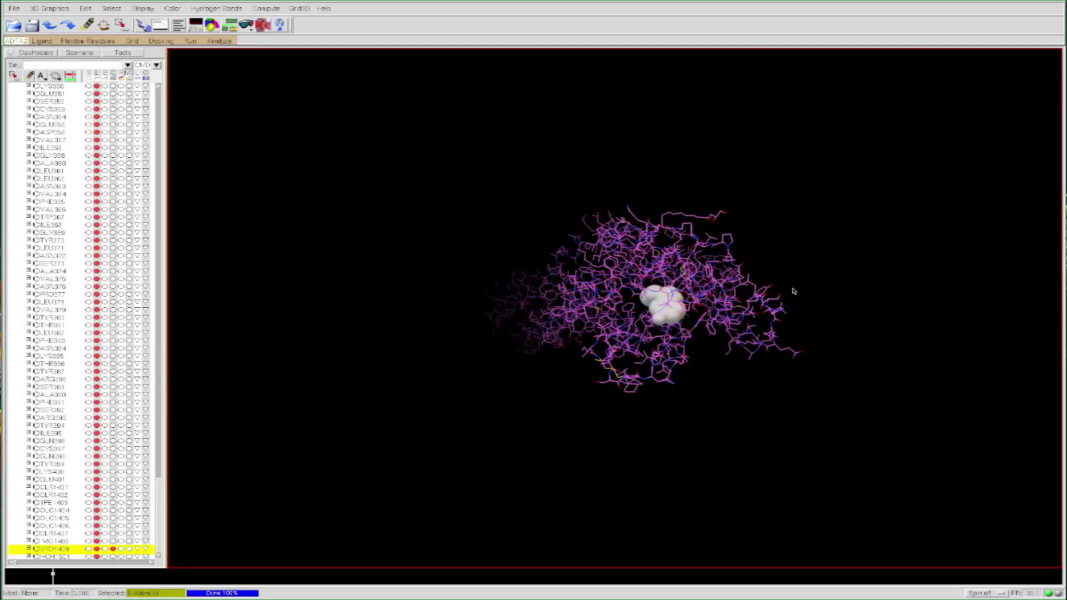
pyautogui.moveTo(731, 483); pyautogui.dragTo(765, 456, button='middle')
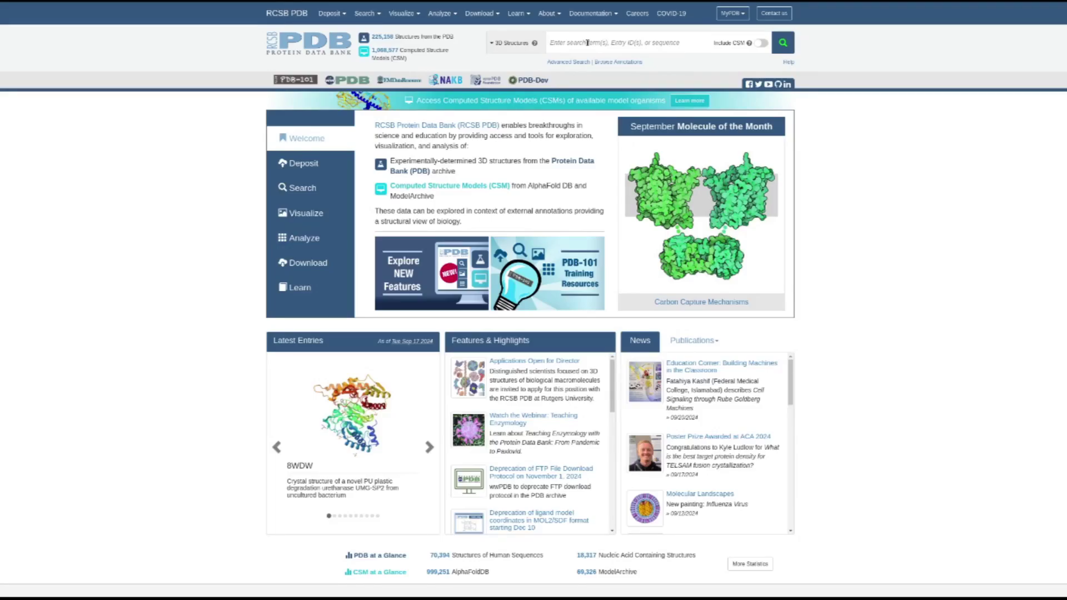
# Search the RCSB Protein Data Bank for 5-ht2a and look through the matching structures
pyautogui.write('5-ht2a')
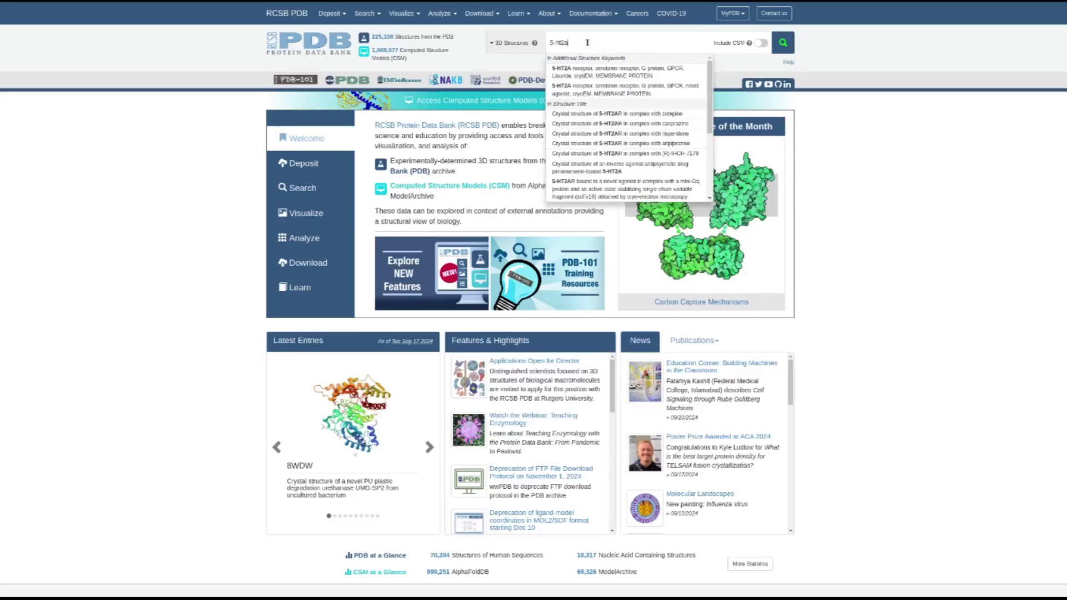
pyautogui.press('Return')
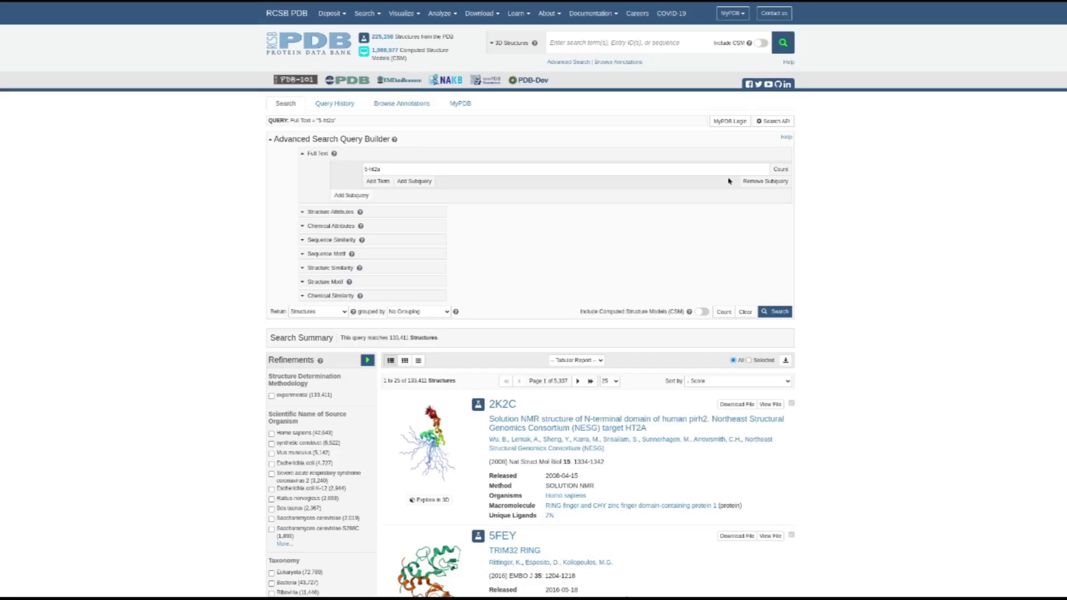
pyautogui.scroll(-13, 730, 181)
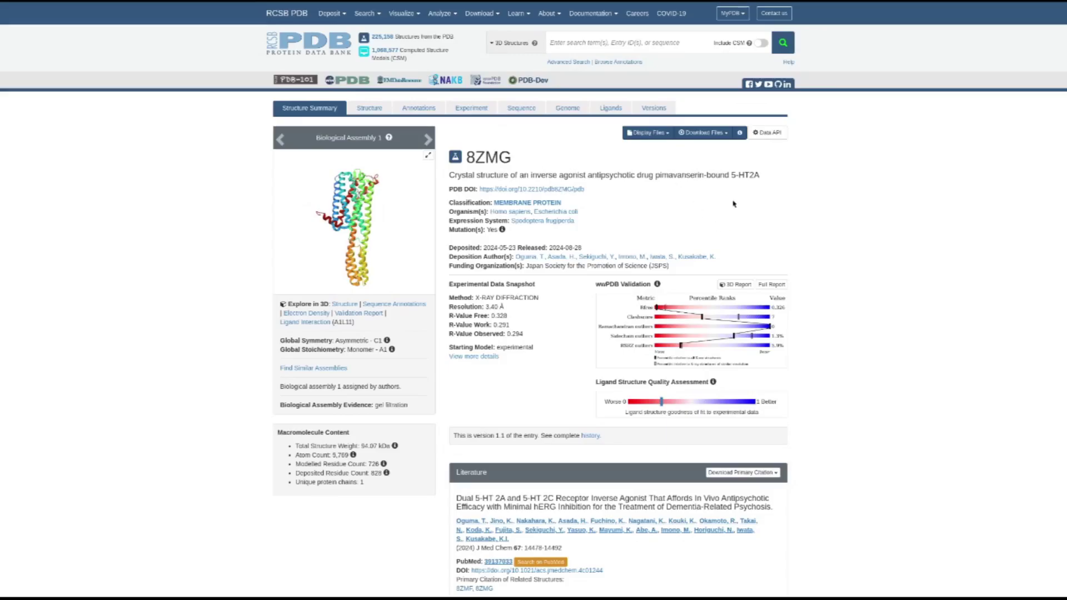
# From the 8ZMG entry, list all structures that share UniProt accession P28223
pyautogui.scroll(-5, 734, 206)
pyautogui.scroll(-3, 734, 207)
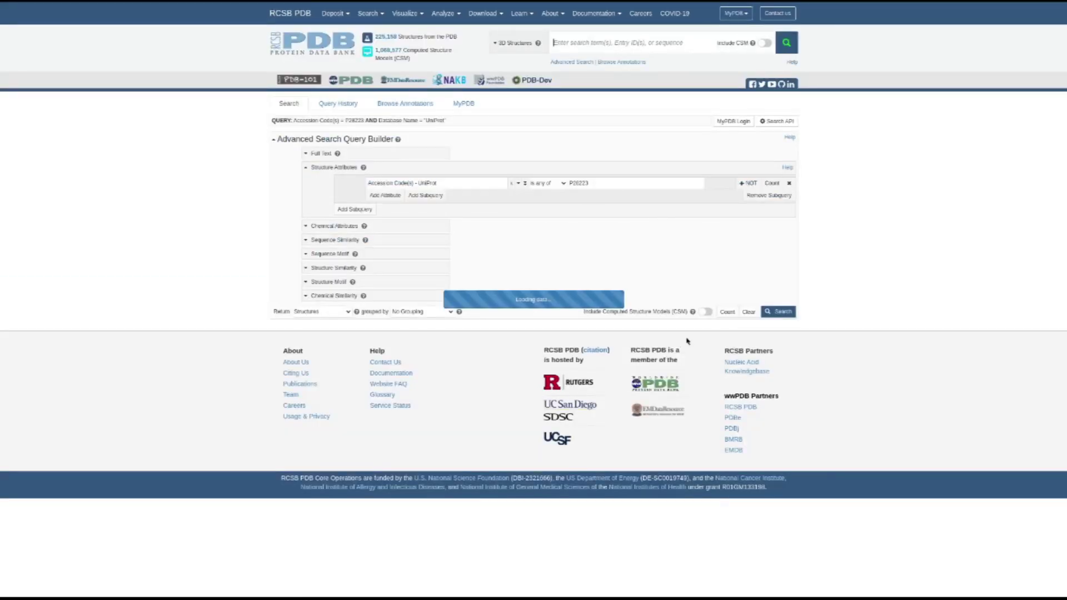
# Examine the P28223 structures for a serotonin 2A receptor crystallised in complex with serotonin
pyautogui.scroll(-2, 692, 194)
pyautogui.scroll(-10, 690, 200)
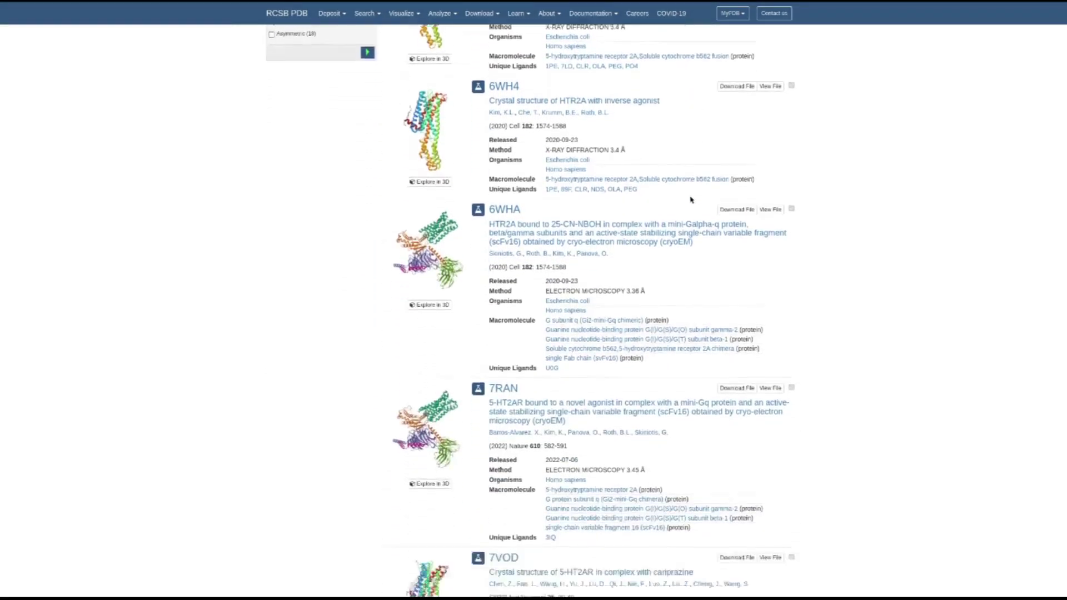
pyautogui.scroll(-4, 707, 367)
pyautogui.scroll(15, 687, 352)
pyautogui.scroll(5, 671, 349)
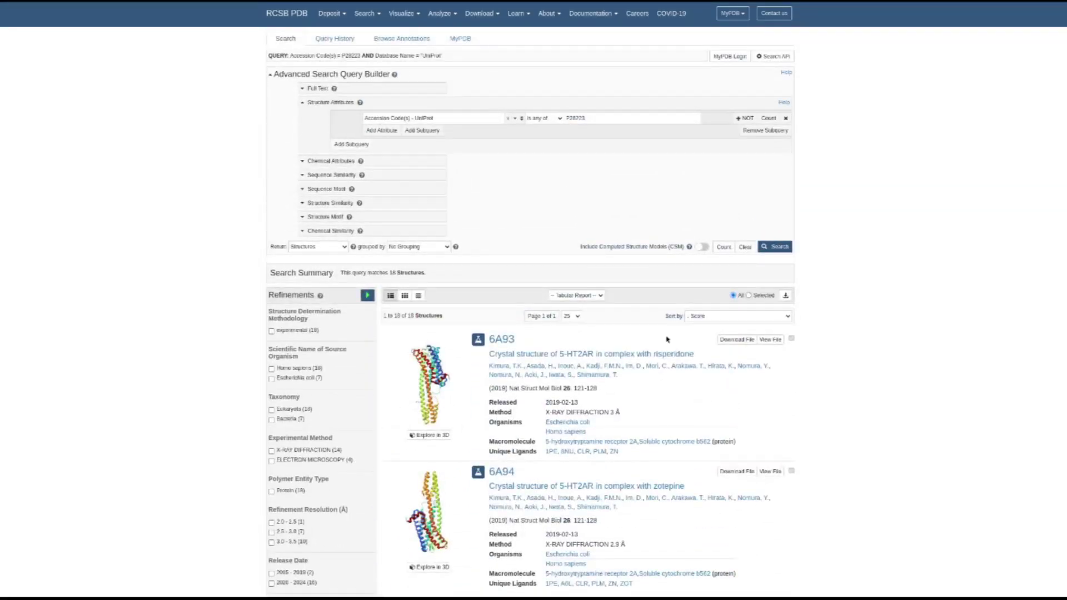
pyautogui.scroll(-6, 684, 350)
pyautogui.scroll(-8, 704, 370)
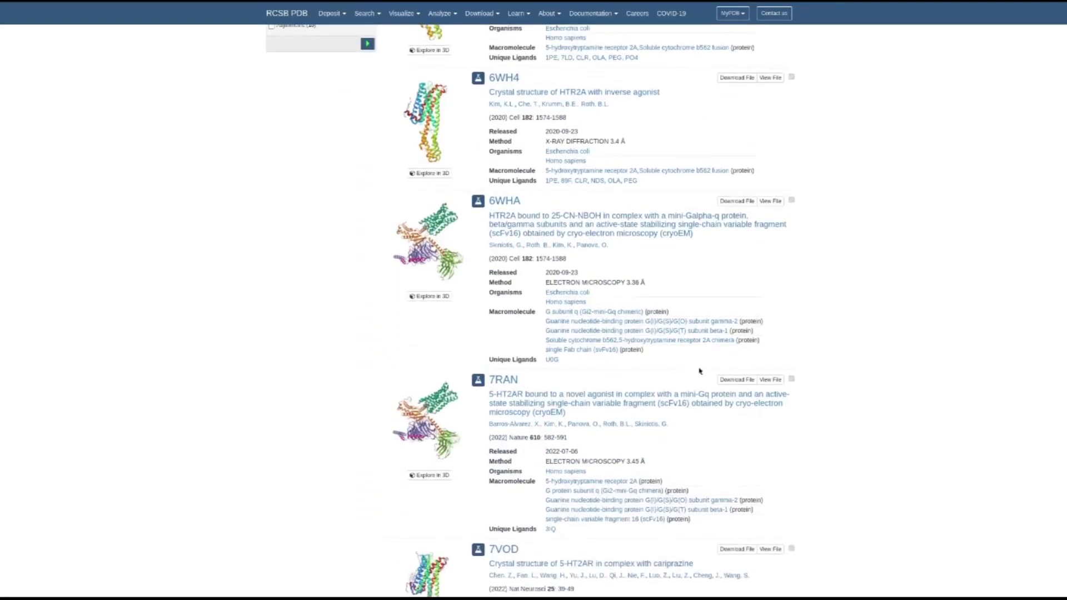
pyautogui.scroll(-4, 700, 369)
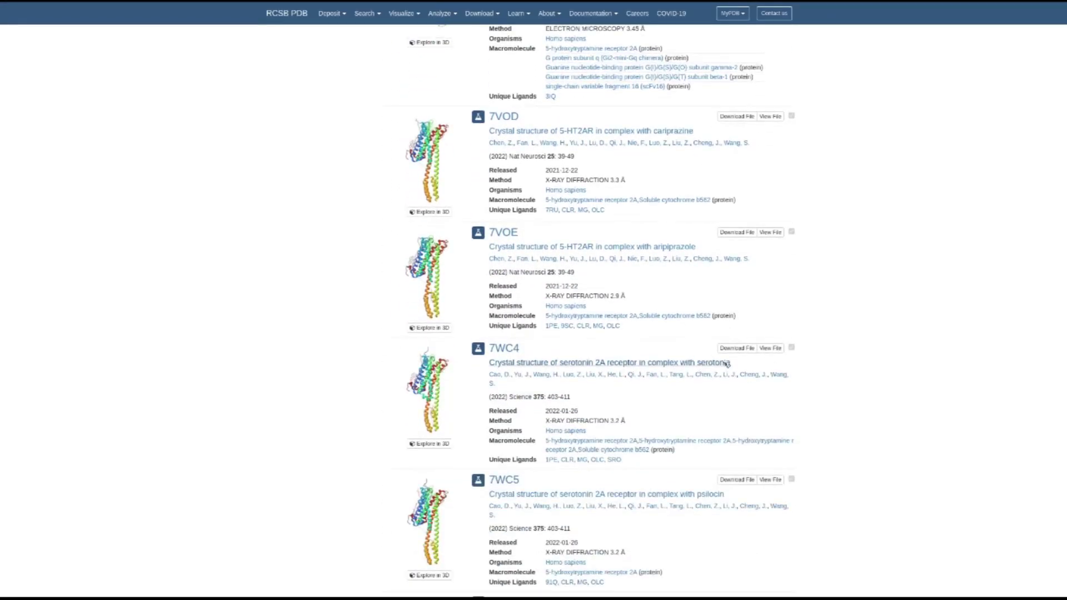
pyautogui.scroll(2, 572, 393)
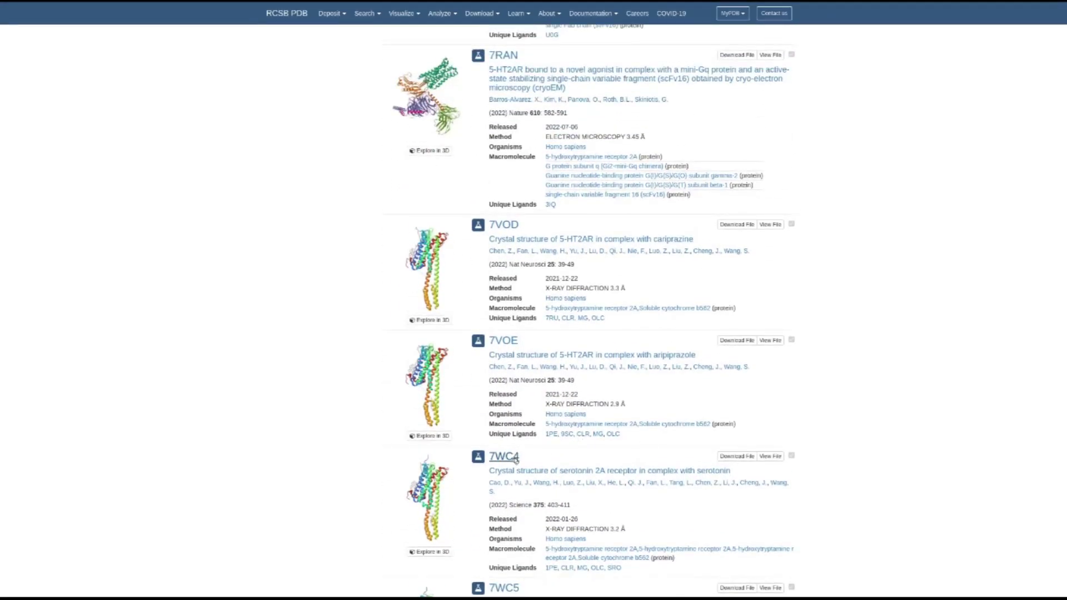
# Open the 7WC4 entry and download its structure file in PDB format
pyautogui.click(514, 458)
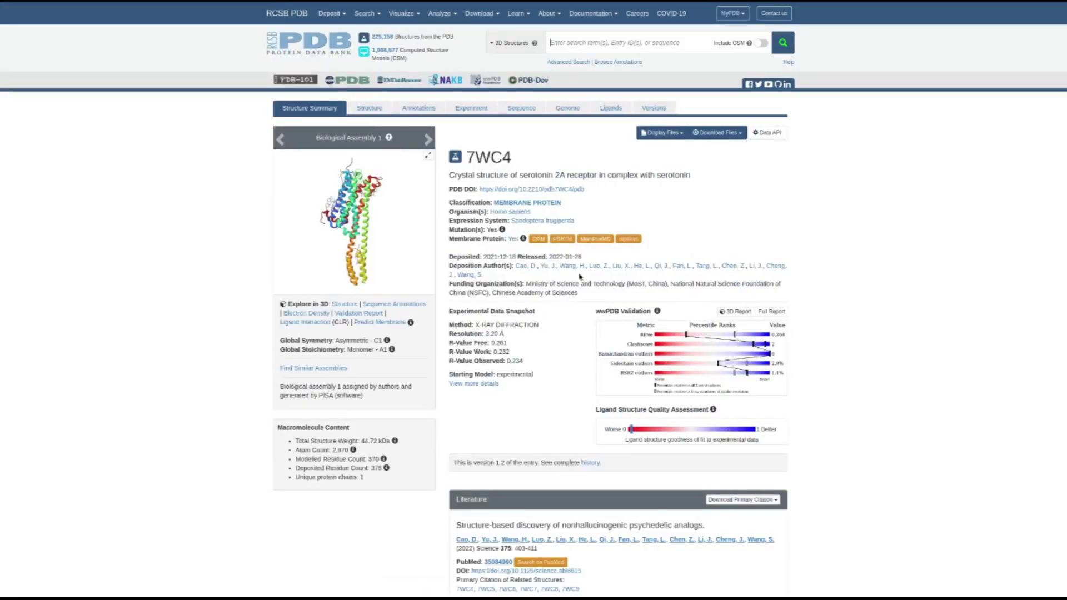
pyautogui.click(727, 134)
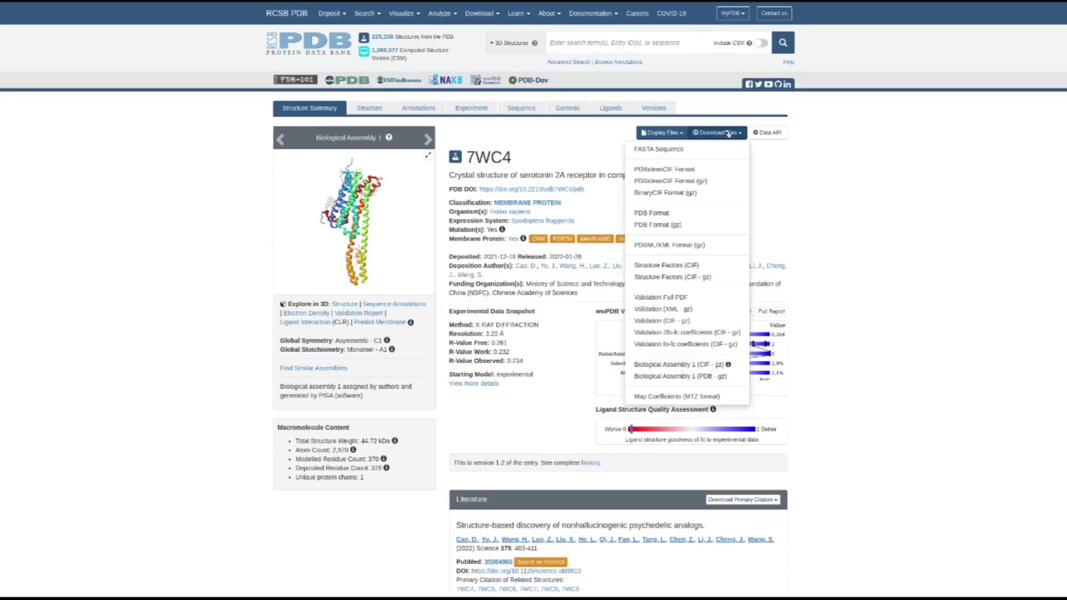
pyautogui.click(680, 214)
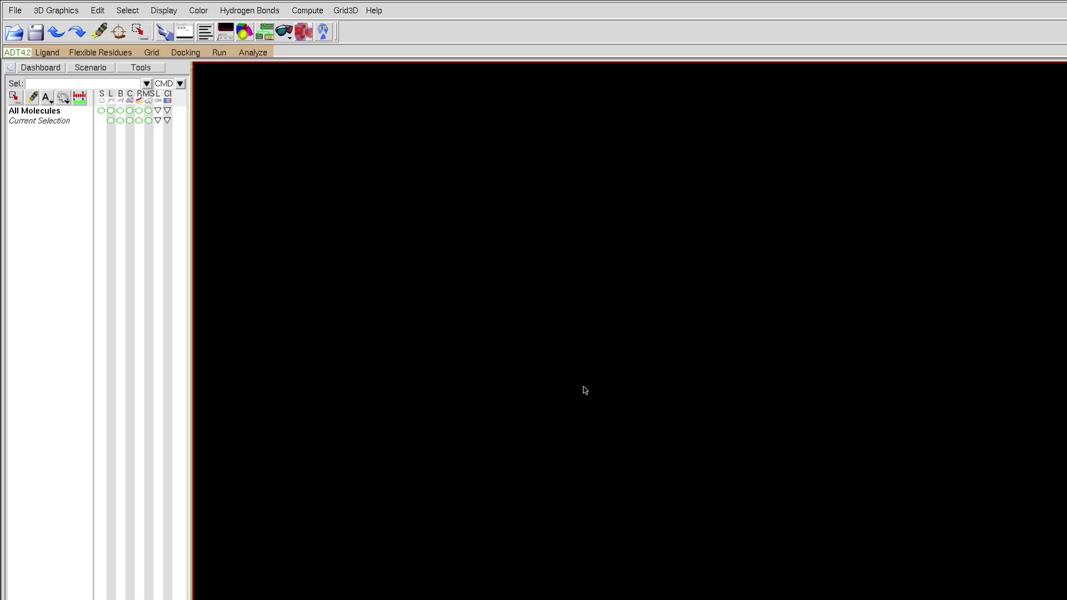
# In AutoDockTools, load the 7wc4 structure and rotate it in the 3D viewer
pyautogui.click(717, 431)
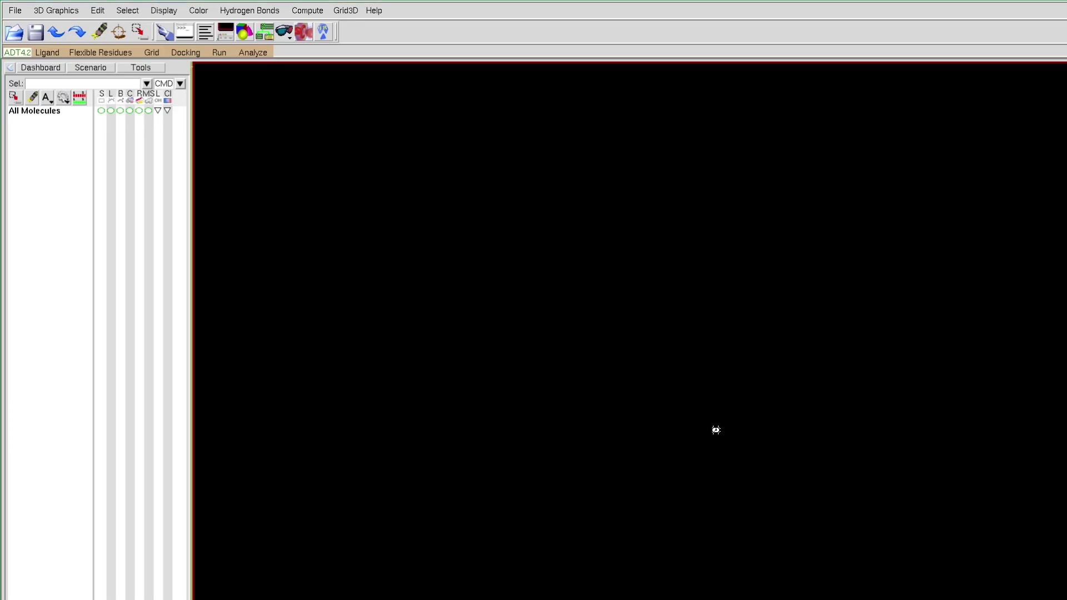
pyautogui.moveTo(953, 452); pyautogui.dragTo(905, 500)
pyautogui.moveTo(800, 374); pyautogui.dragTo(1036, 442)
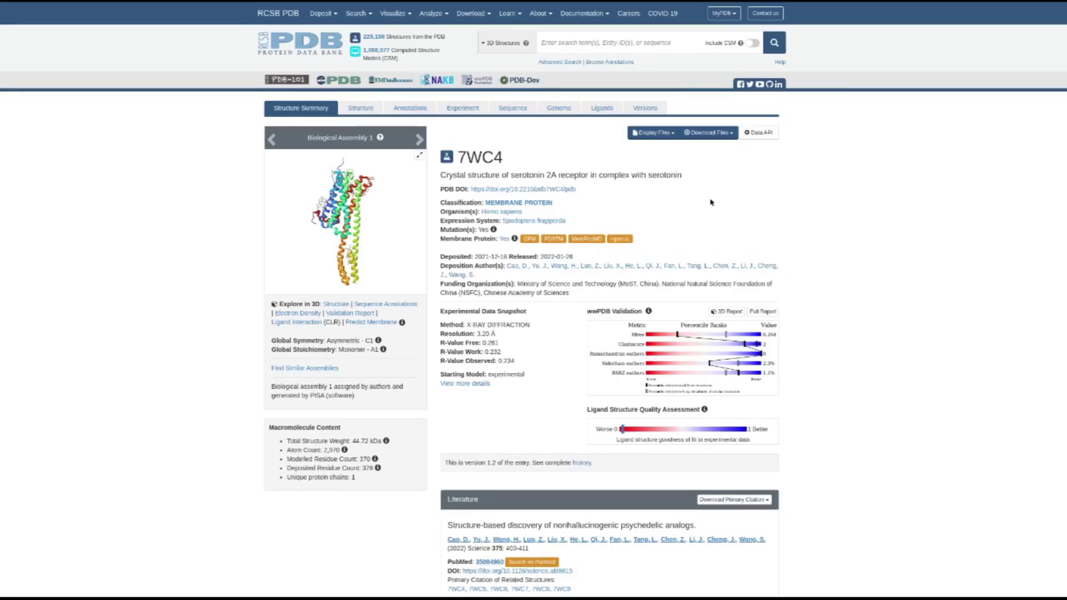
# Look through the 7WC4 entry page in the Protein Data Bank for its bound small molecules
pyautogui.scroll(-15, 830, 240)
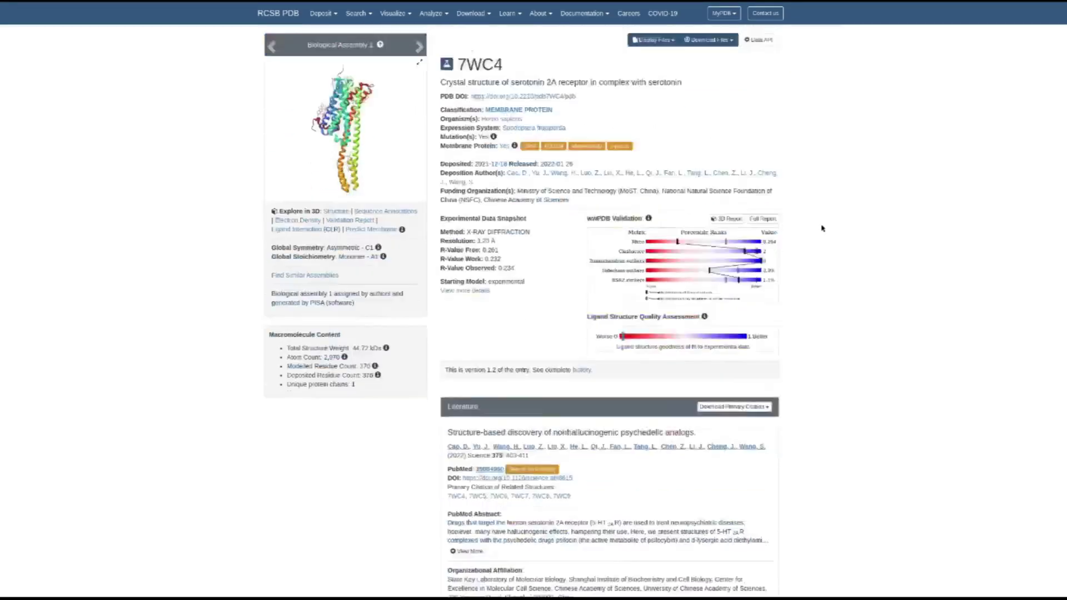
pyautogui.scroll(-3, 832, 245)
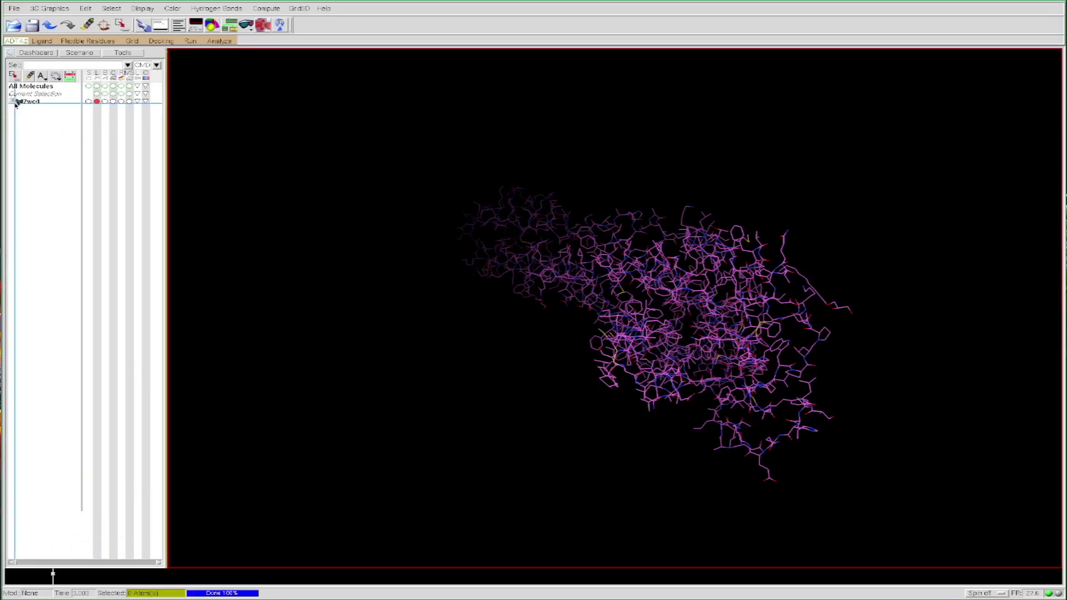
# Expand 7wc4 and its chain A in AutoDockTools, display residue SRO1409 as CPK spheres, and view the result from another angle
pyautogui.click(12, 101)
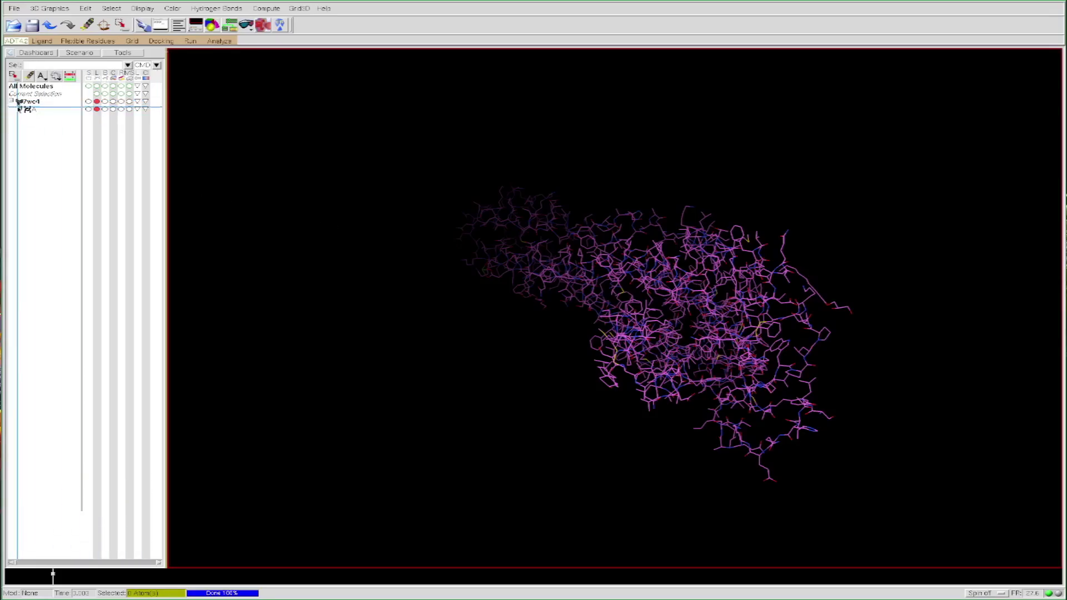
pyautogui.click(20, 109)
pyautogui.moveTo(159, 125); pyautogui.dragTo(151, 448)
pyautogui.click(56, 551)
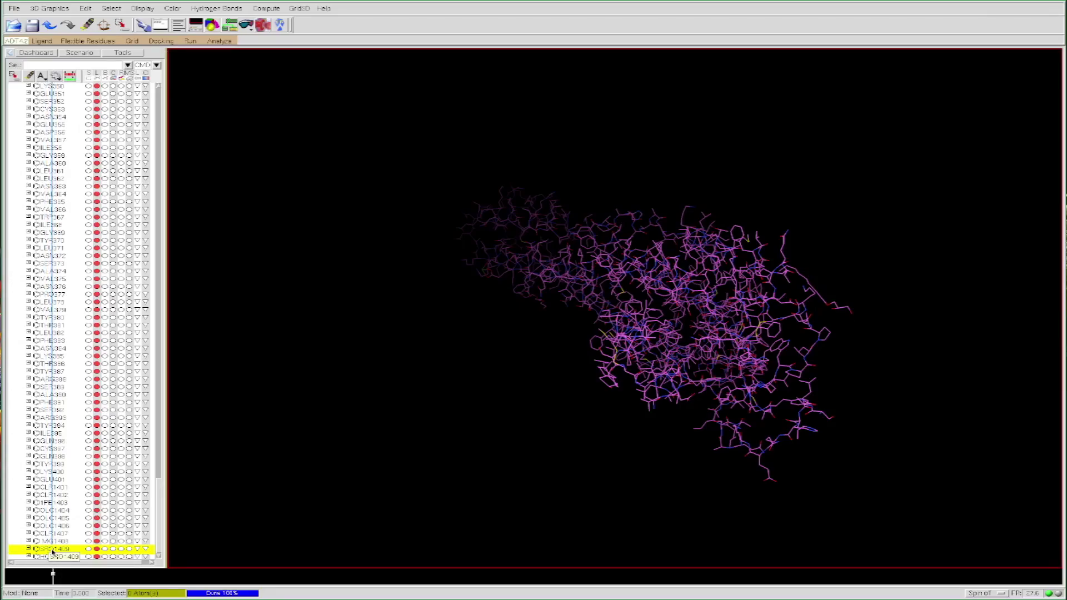
pyautogui.click(114, 549)
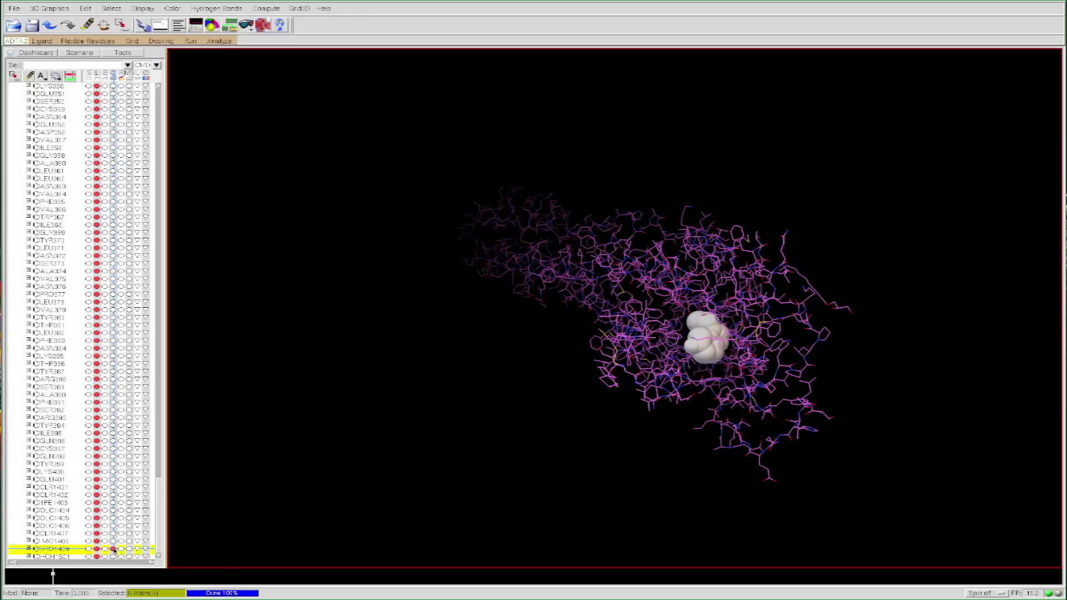
pyautogui.moveTo(830, 378); pyautogui.dragTo(874, 446)
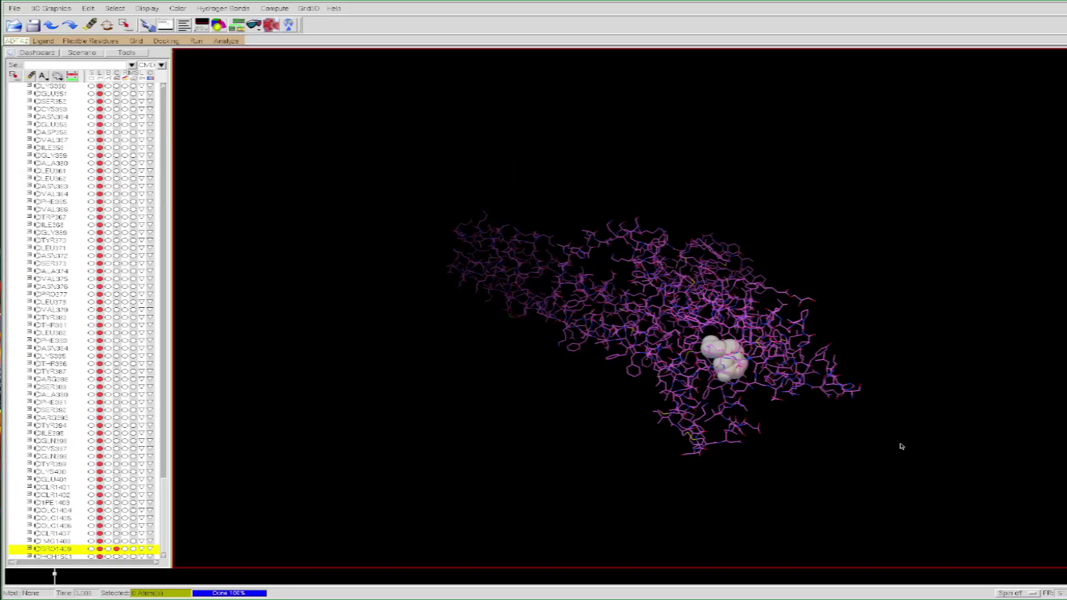
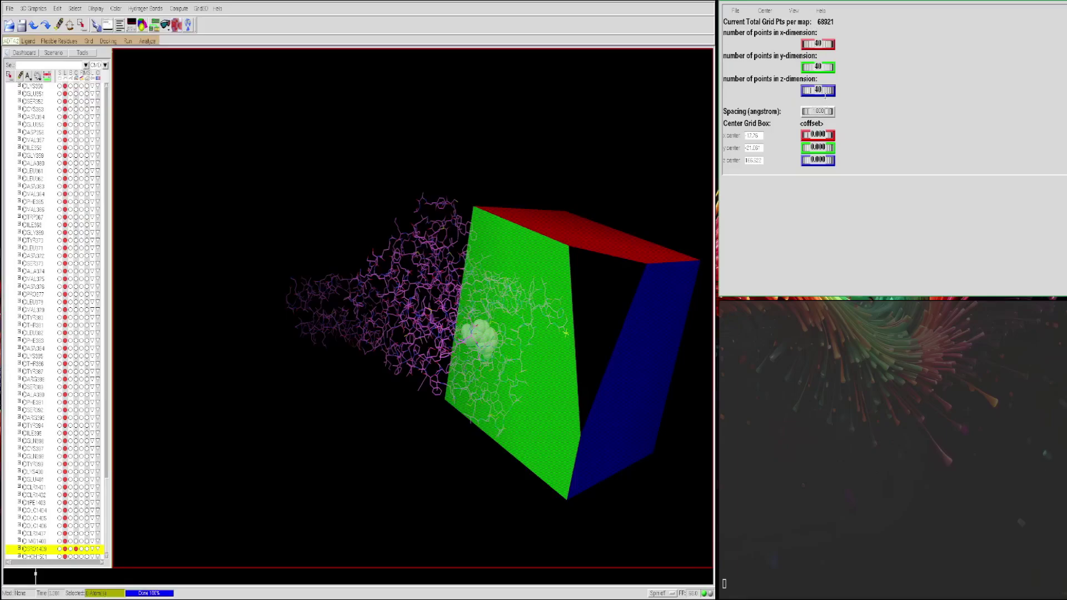
# Shrink the grid box and offset its centre so that it encloses the bound SRO1409 ligand
pyautogui.moveTo(825, 96); pyautogui.dragTo(816, 94)
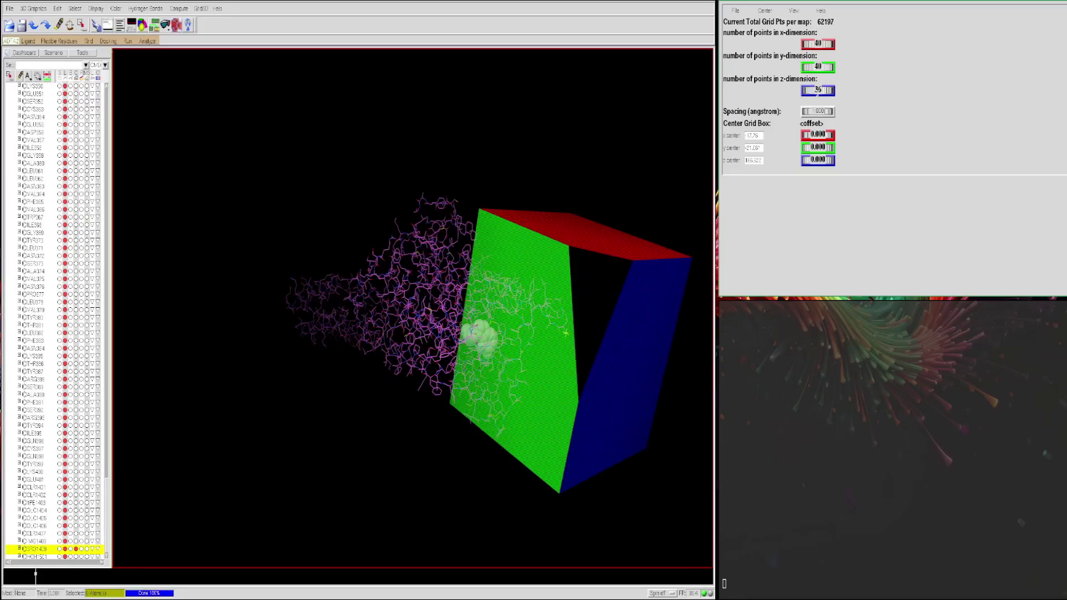
pyautogui.moveTo(573, 238); pyautogui.dragTo(328, 277)
pyautogui.moveTo(332, 315); pyautogui.dragTo(588, 318)
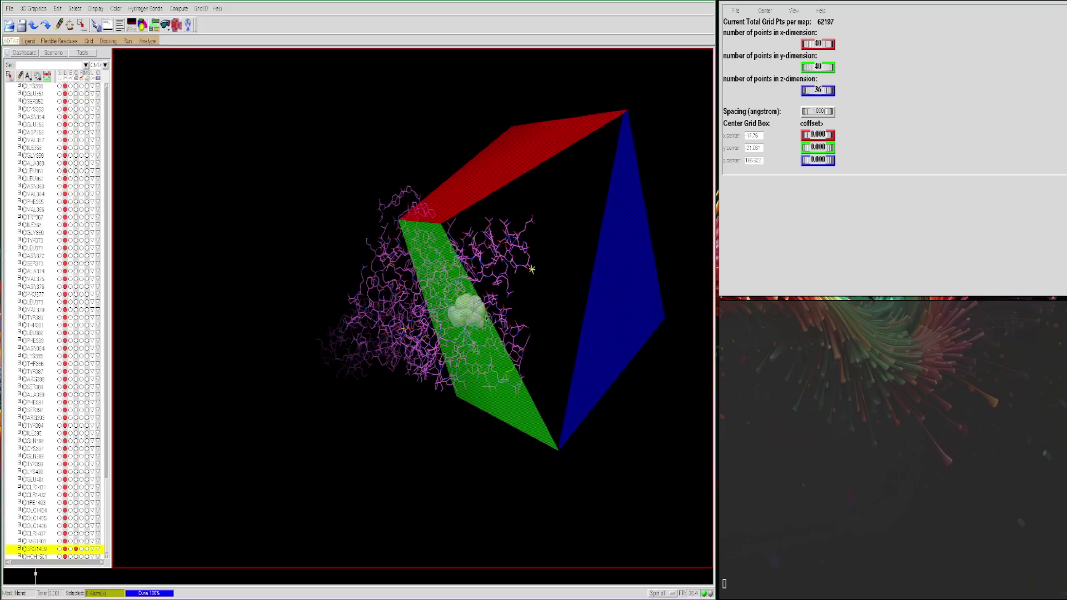
pyautogui.moveTo(485, 321); pyautogui.dragTo(525, 313, button='middle')
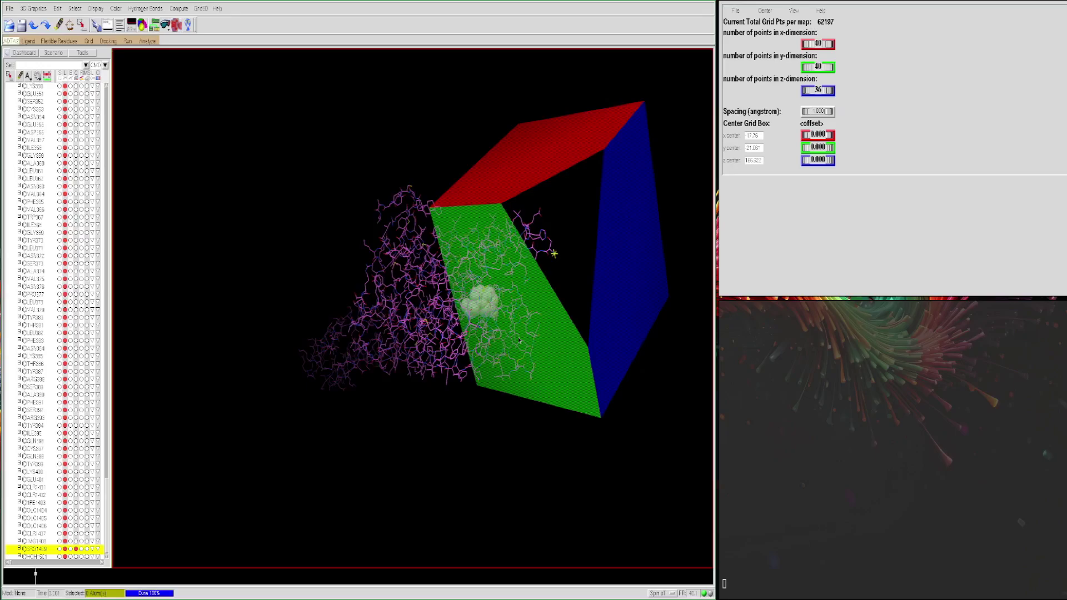
pyautogui.moveTo(541, 334); pyautogui.dragTo(545, 358, button='middle')
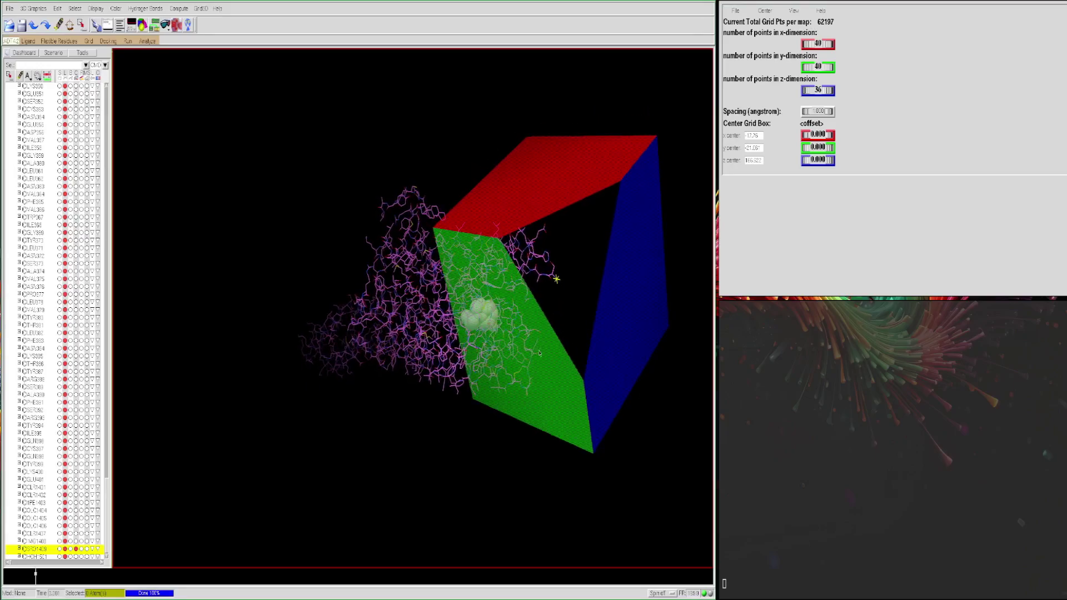
pyautogui.moveTo(828, 93); pyautogui.dragTo(829, 147)
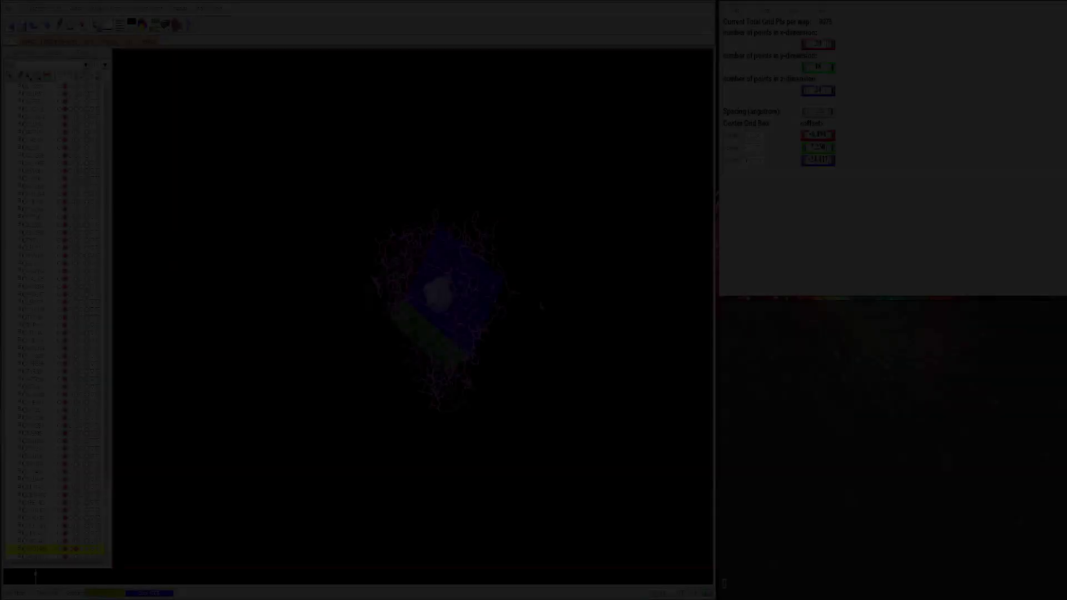
pyautogui.moveTo(541, 305); pyautogui.dragTo(487, 339)
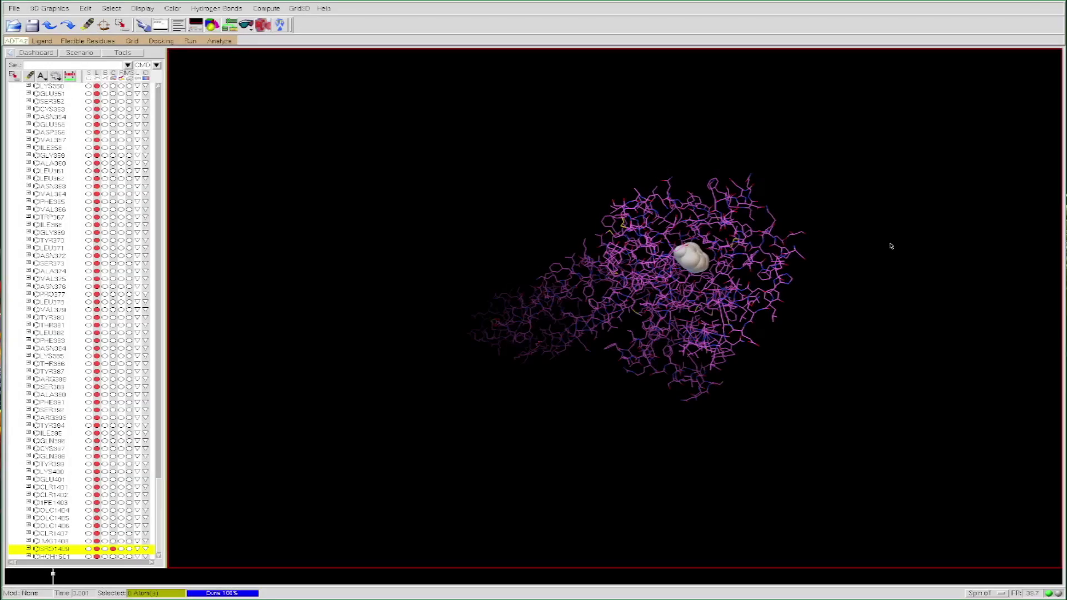
# Rotate the 7wc4 structure to examine the SRO1409 ligand within its binding pocket
pyautogui.moveTo(890, 245); pyautogui.dragTo(819, 298)
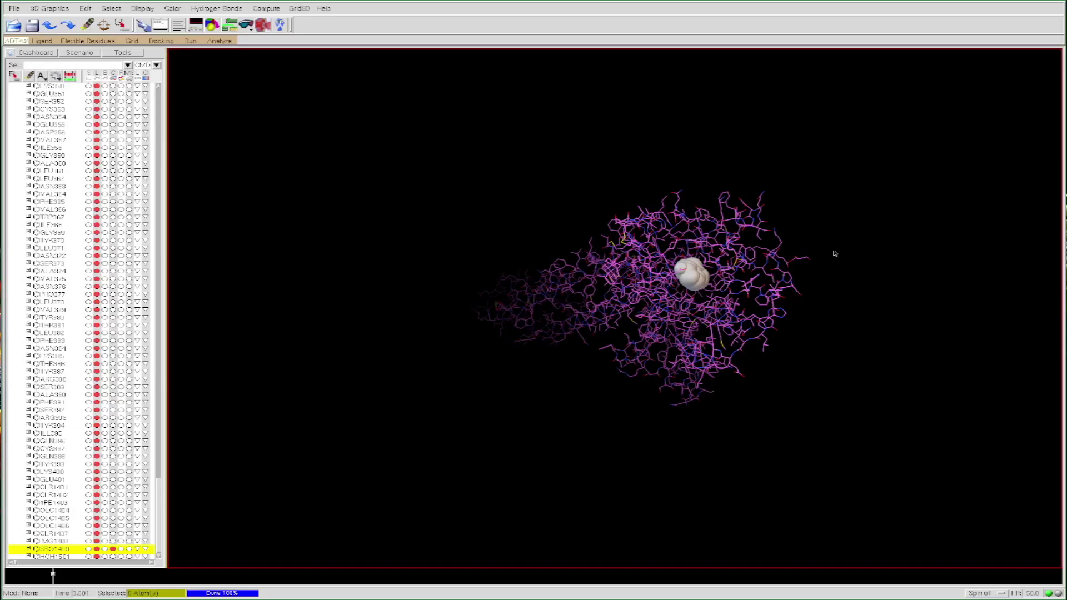
pyautogui.moveTo(755, 233); pyautogui.dragTo(648, 274)
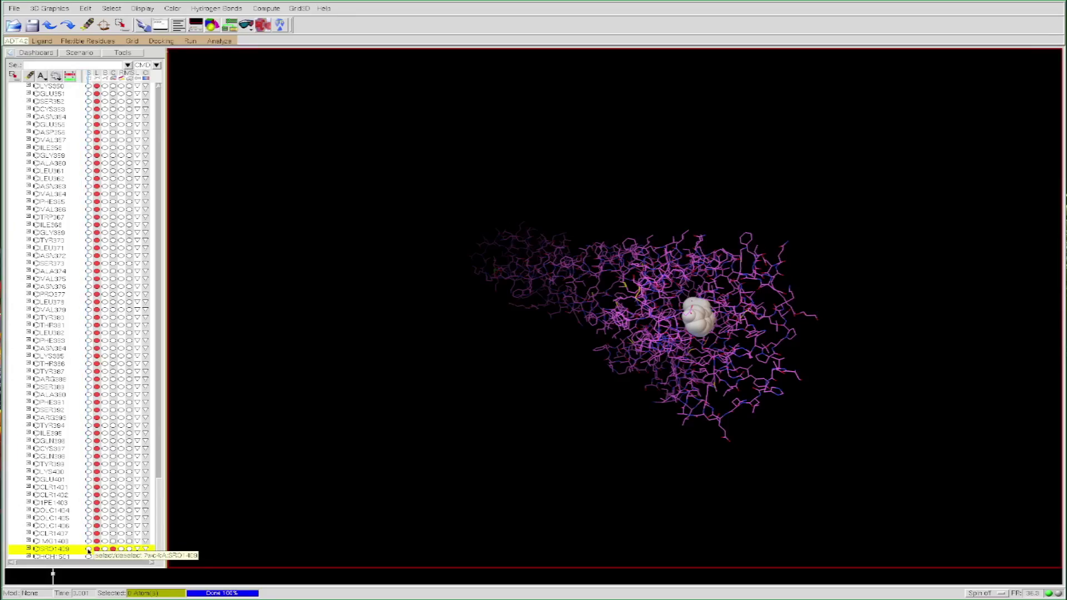
# Select the SRO1409 ligand residue and delete its atoms from the receptor structure
pyautogui.click(88, 549)
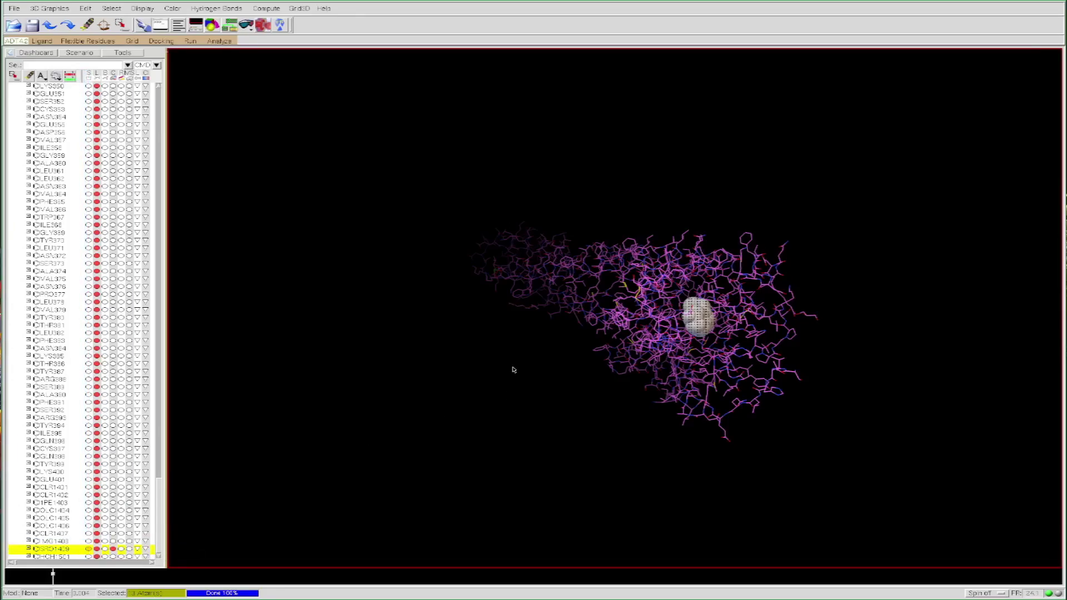
pyautogui.click(85, 9)
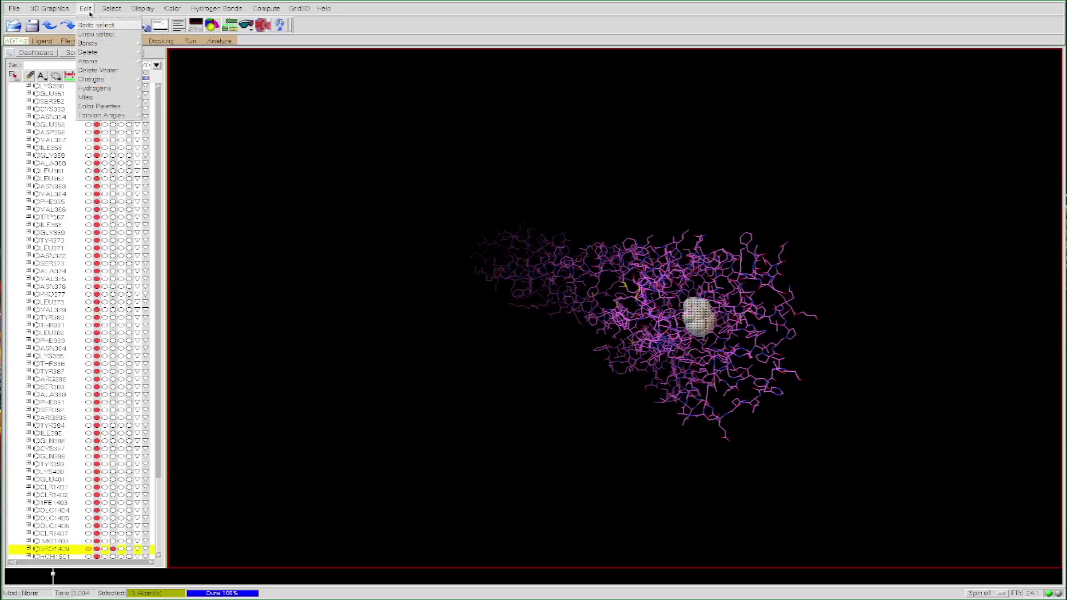
pyautogui.moveTo(99, 53)
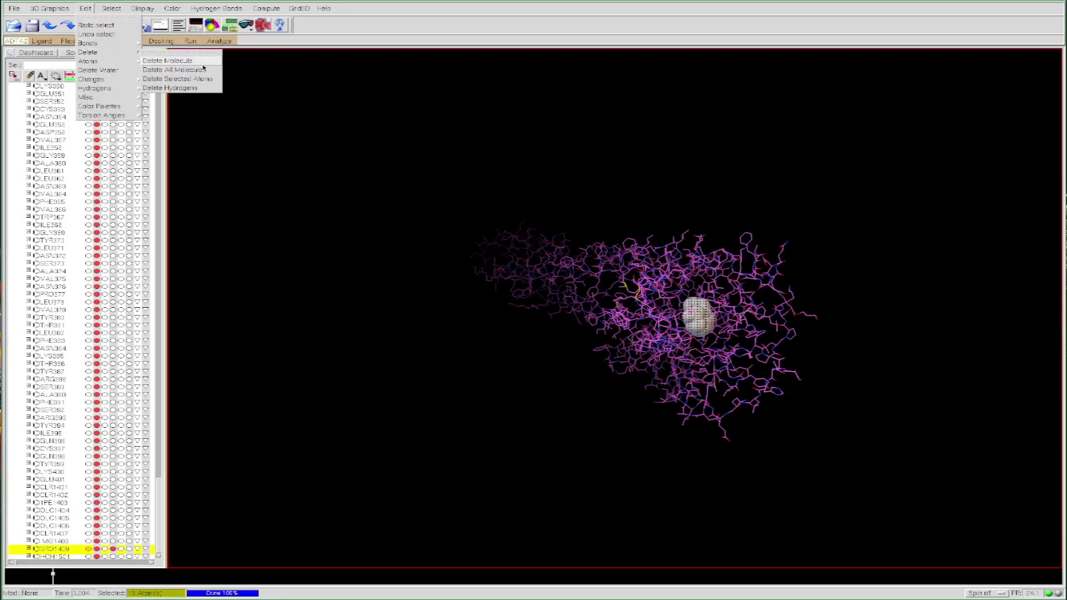
pyautogui.click(185, 81)
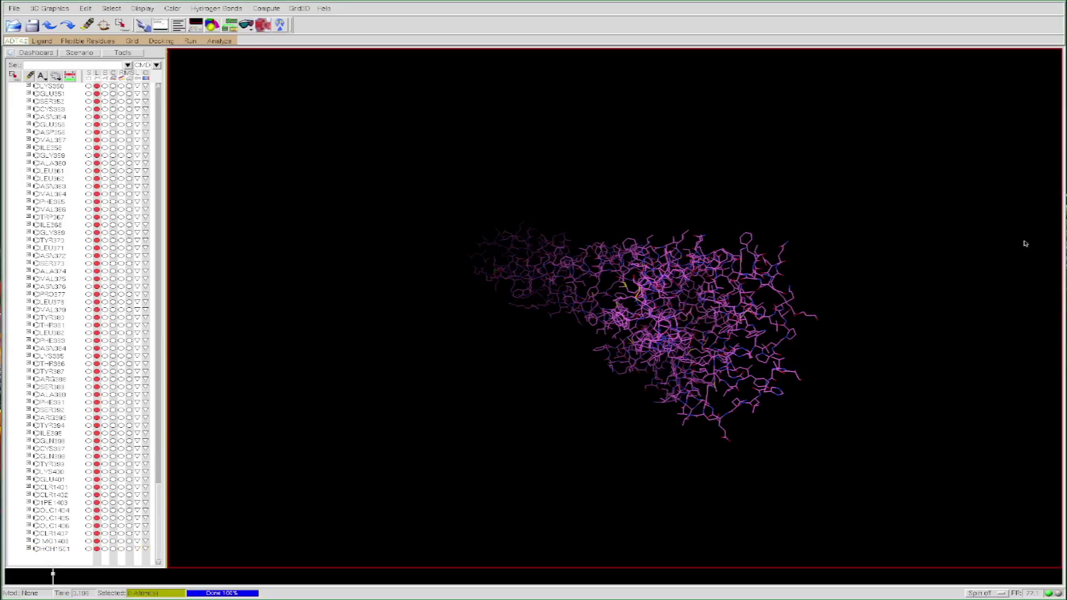
# Rotate the receptor to check that the binding pocket is empty, and add Kollman charges to it
pyautogui.moveTo(890, 297); pyautogui.dragTo(520, 310)
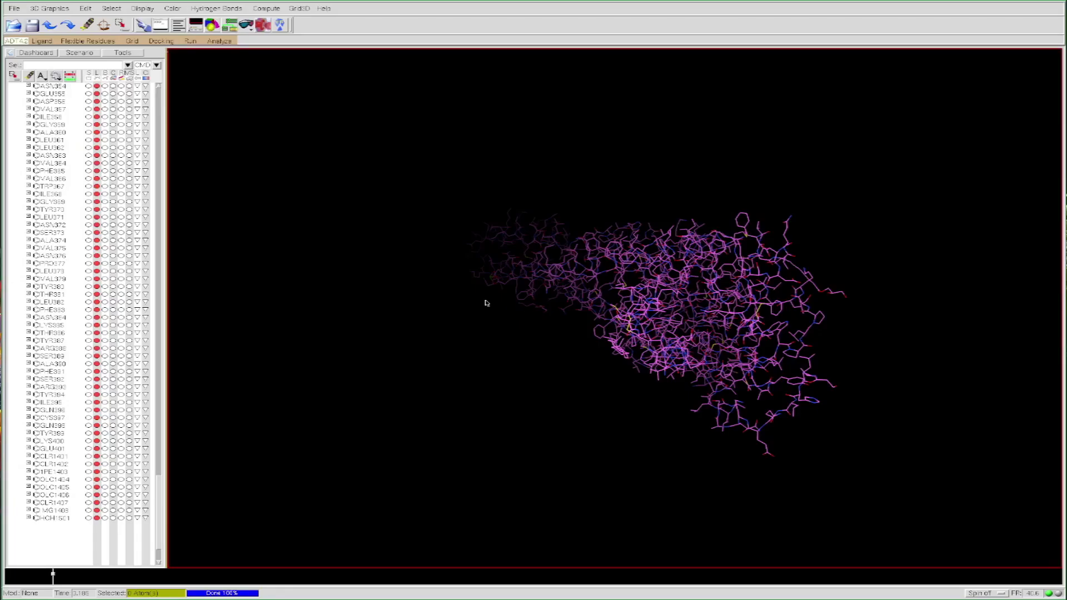
pyautogui.click(84, 8)
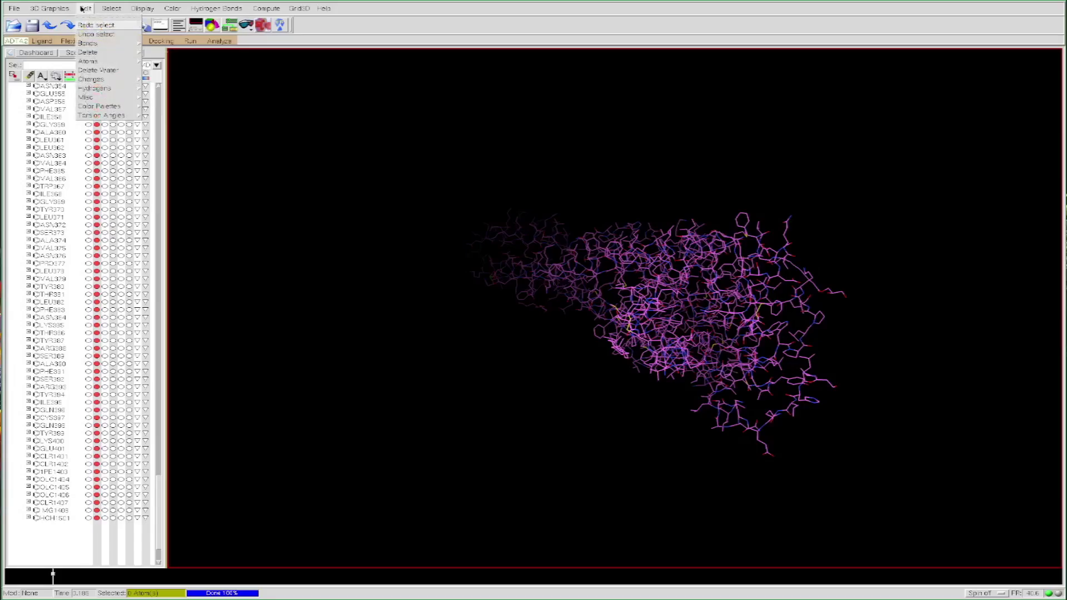
pyautogui.moveTo(111, 79)
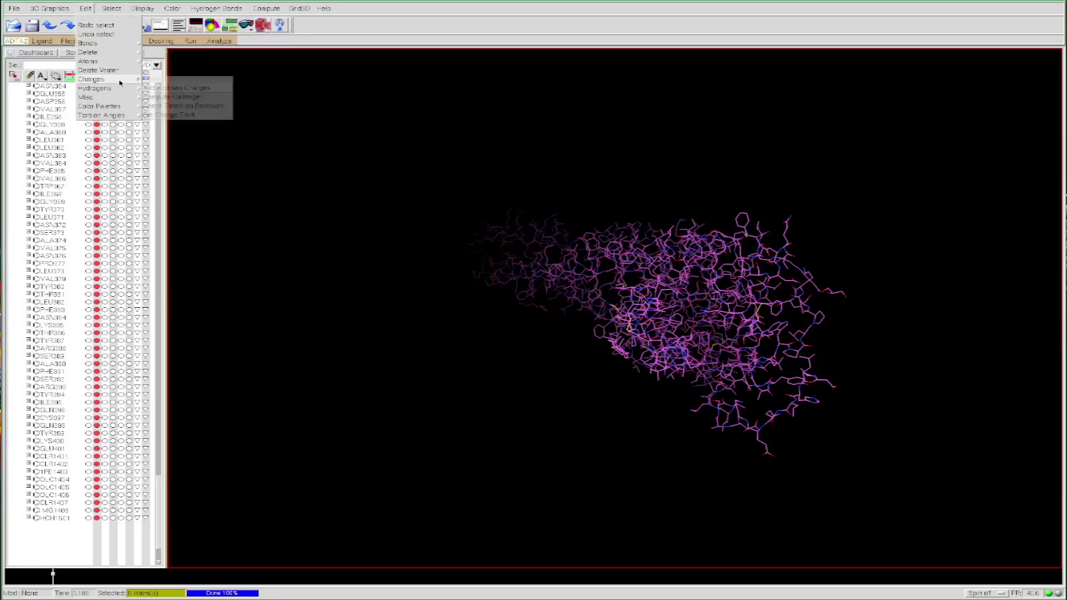
pyautogui.click(189, 90)
pyautogui.click(555, 319)
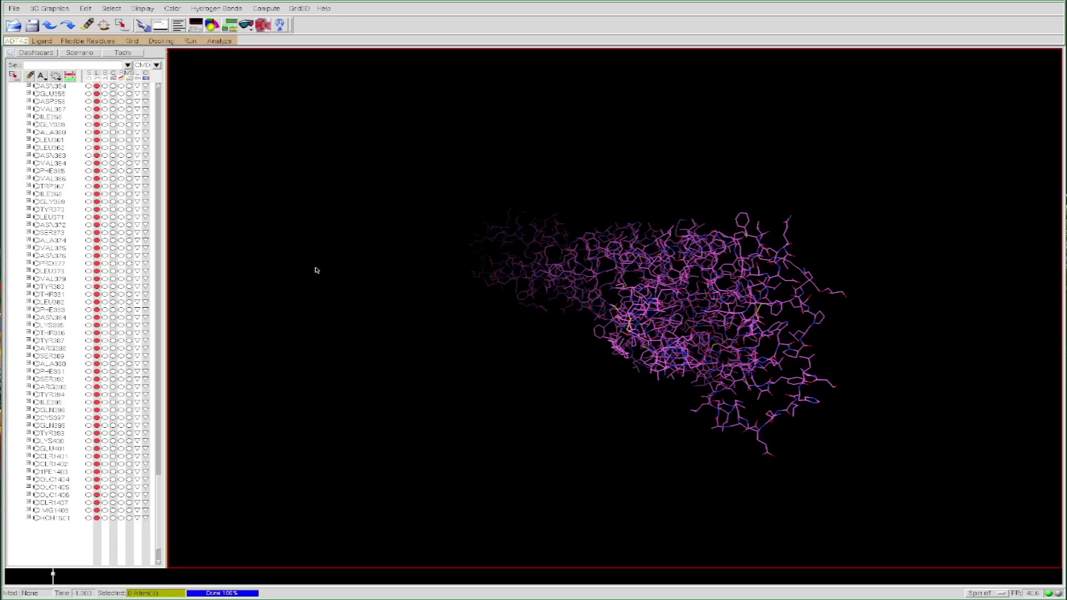
# Assign AD4 atom types to the receptor's atoms
pyautogui.click(84, 8)
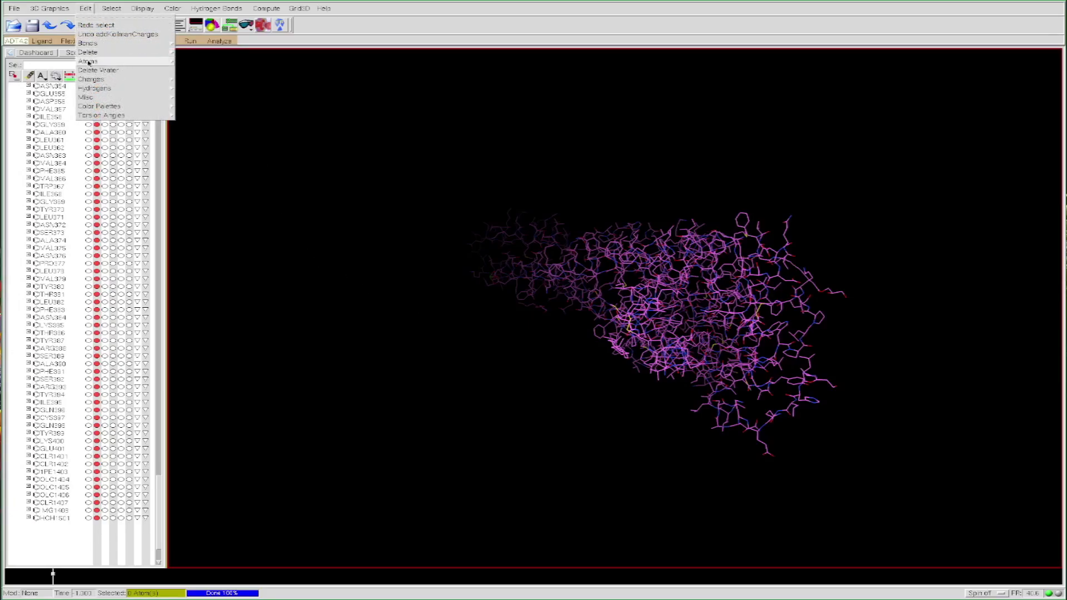
pyautogui.moveTo(111, 61)
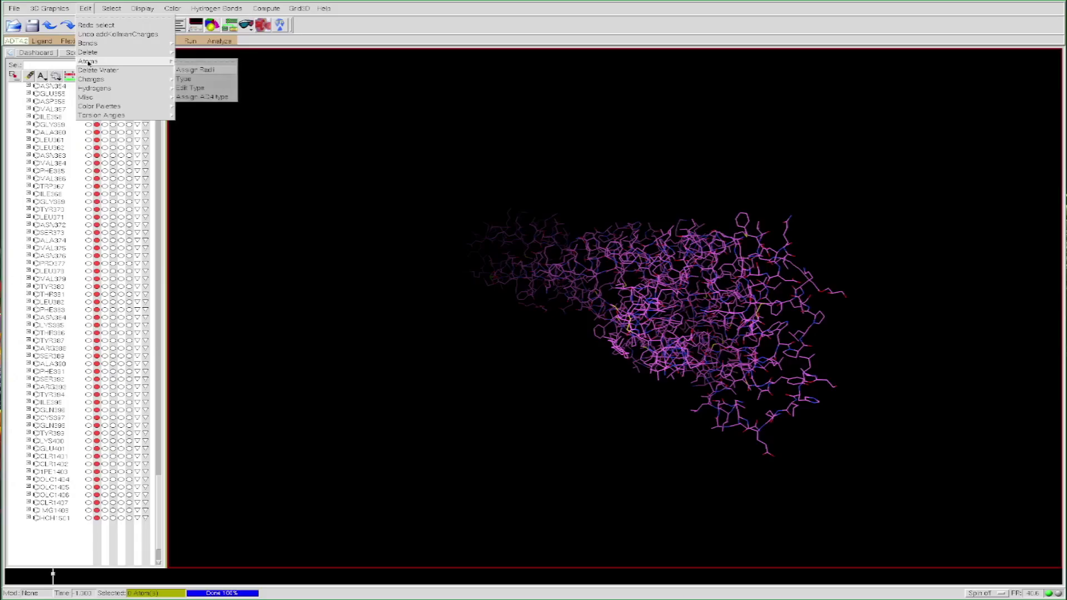
pyautogui.click(217, 97)
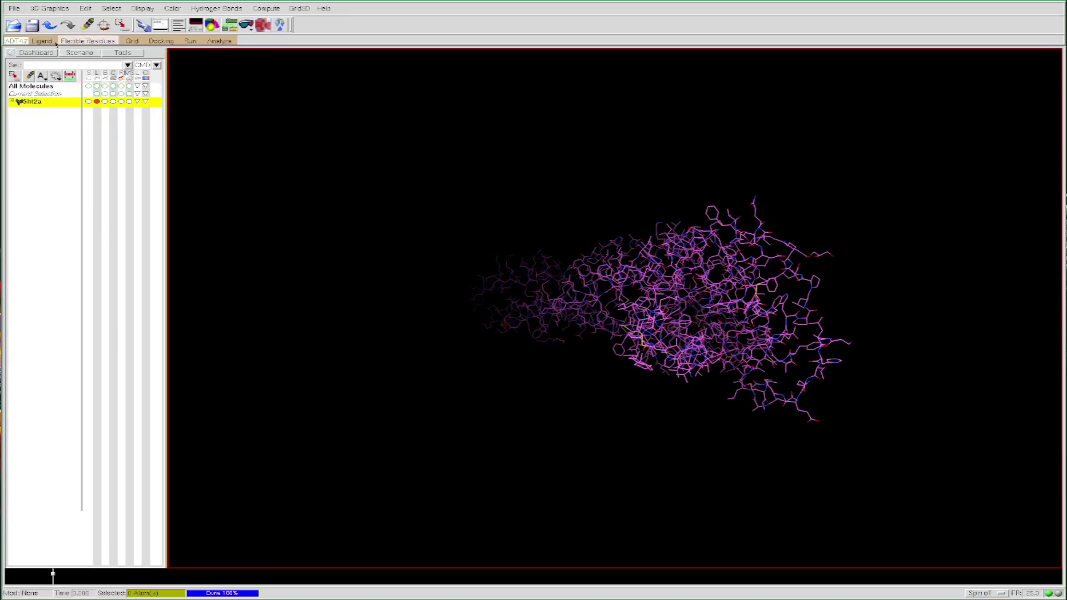
# Save the receptor in PDBQT format as 5ht2a.pdbqt, leaving the CONECT records out of the saved PDB records
pyautogui.click(14, 8)
pyautogui.moveTo(37, 62)
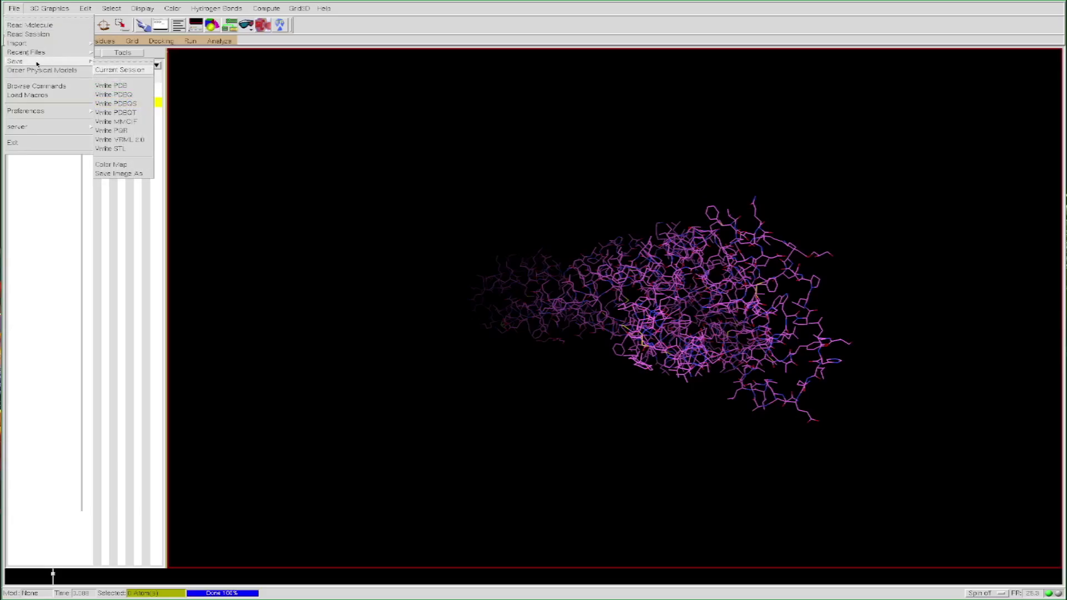
pyautogui.click(116, 112)
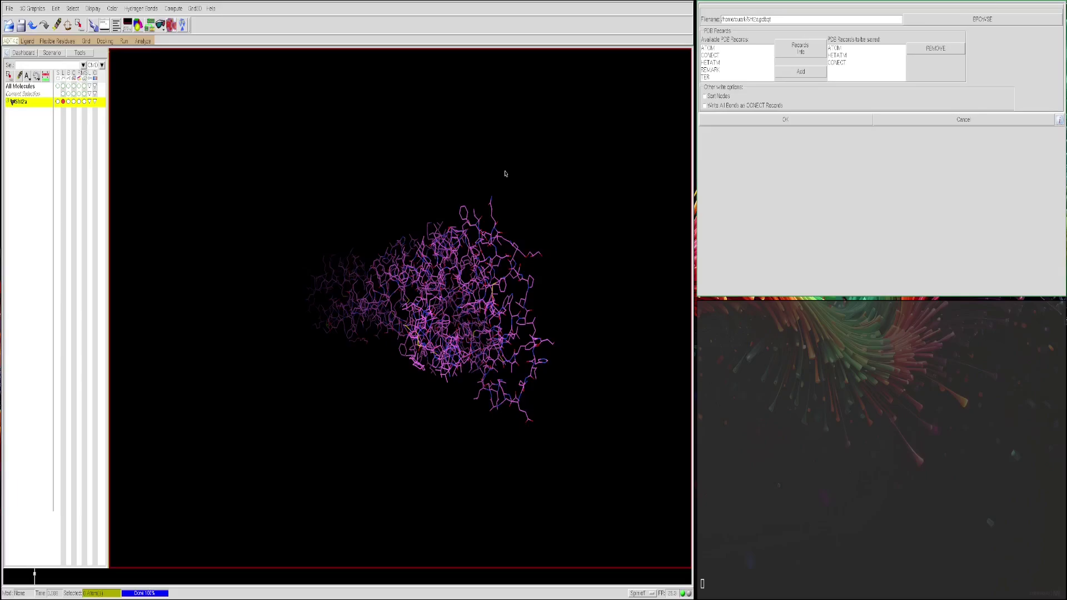
pyautogui.click(843, 63)
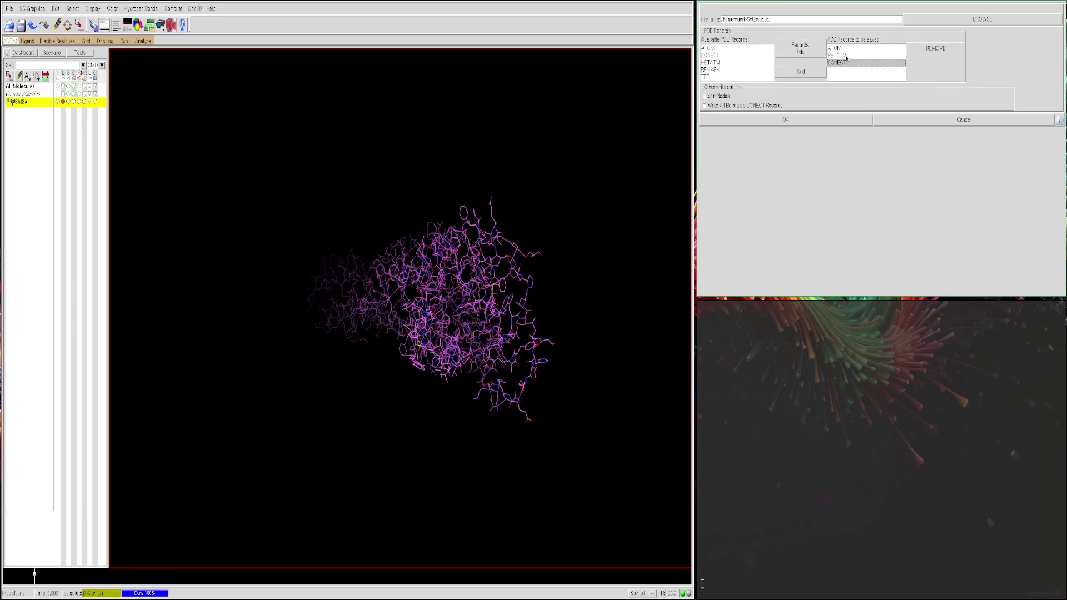
pyautogui.click(912, 52)
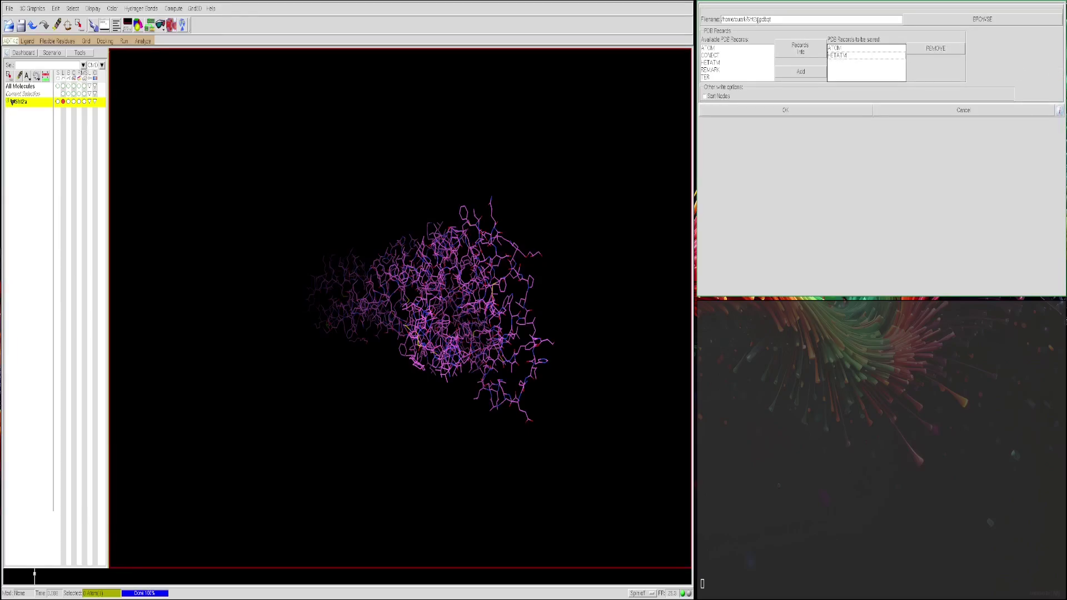
pyautogui.click(758, 19)
pyautogui.doubleClick(753, 19)
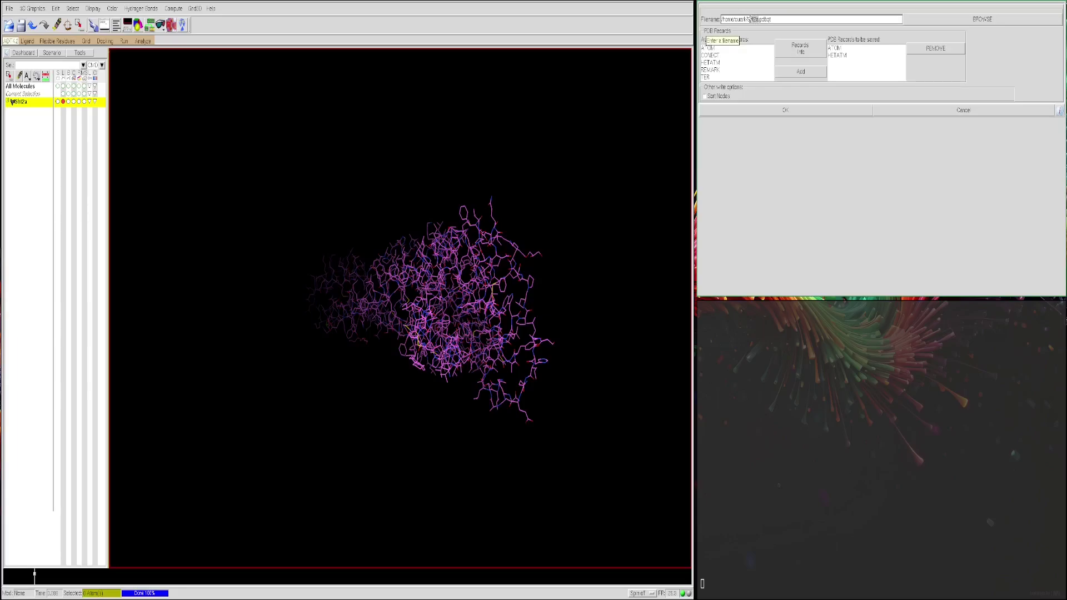
pyautogui.click(752, 20)
pyautogui.click(790, 114)
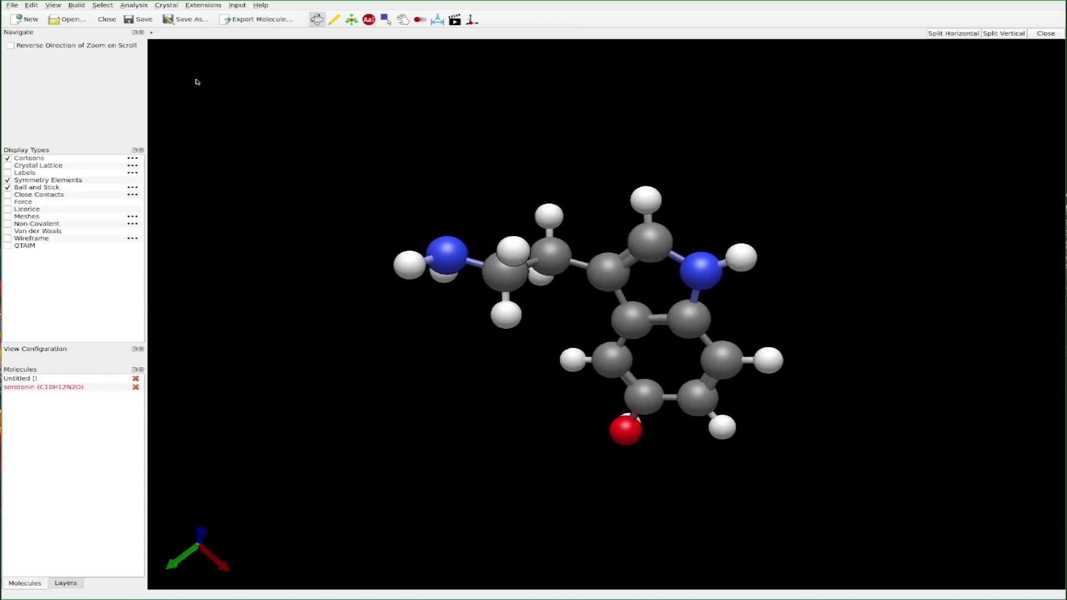
# In Avogadro, export the serotonin molecule as serotonin.pdbqt into the autodock-vina/ligands folder
pyautogui.click(12, 6)
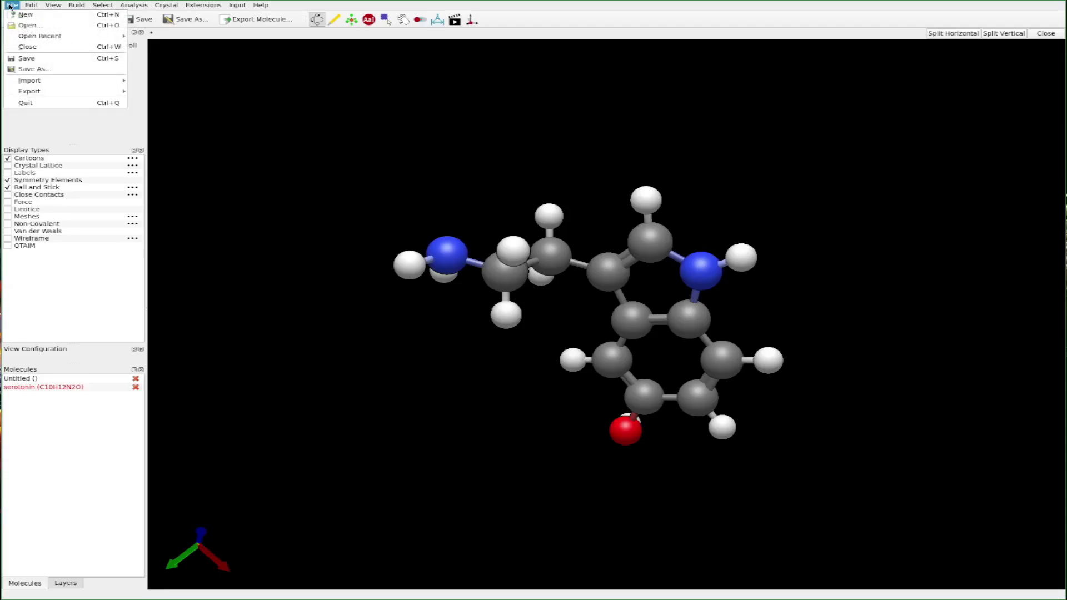
pyautogui.click(10, 5)
pyautogui.click(12, 5)
pyautogui.moveTo(26, 90)
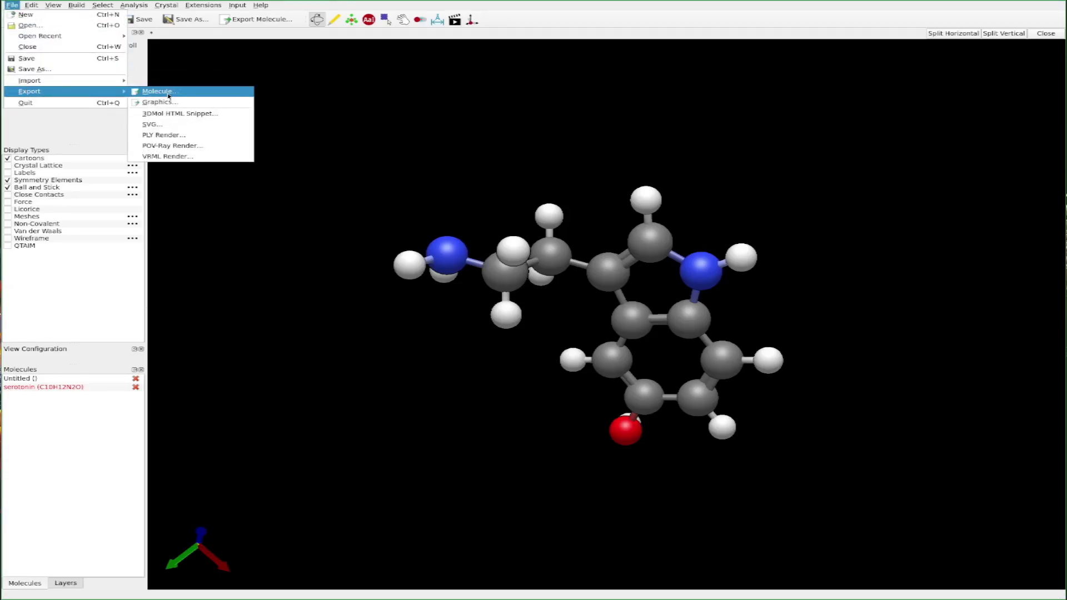
pyautogui.click(168, 93)
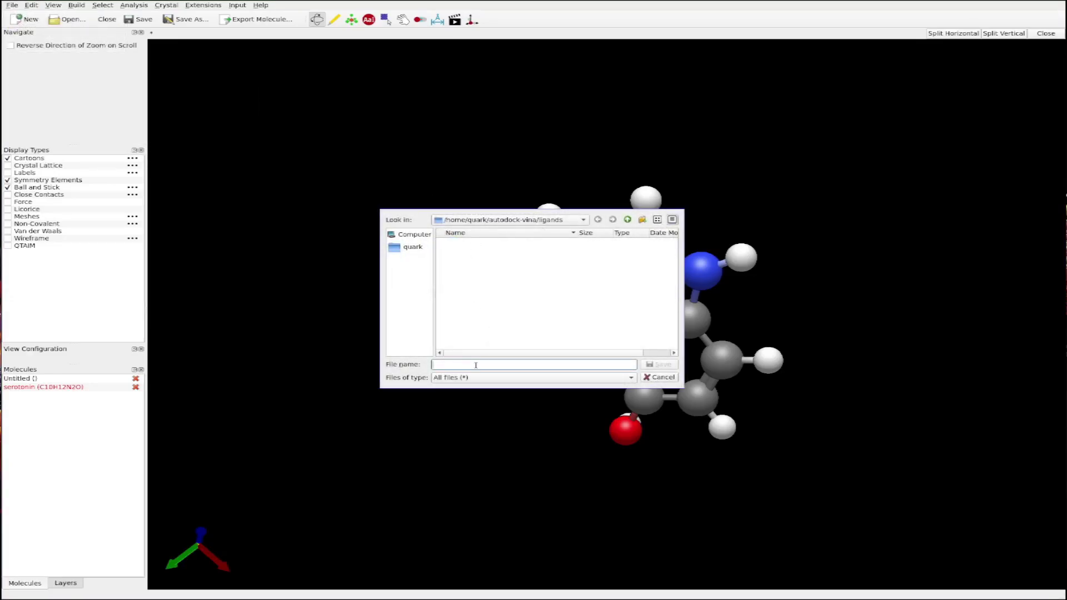
pyautogui.write('serotonin.pdbqt')
pyautogui.click(660, 365)
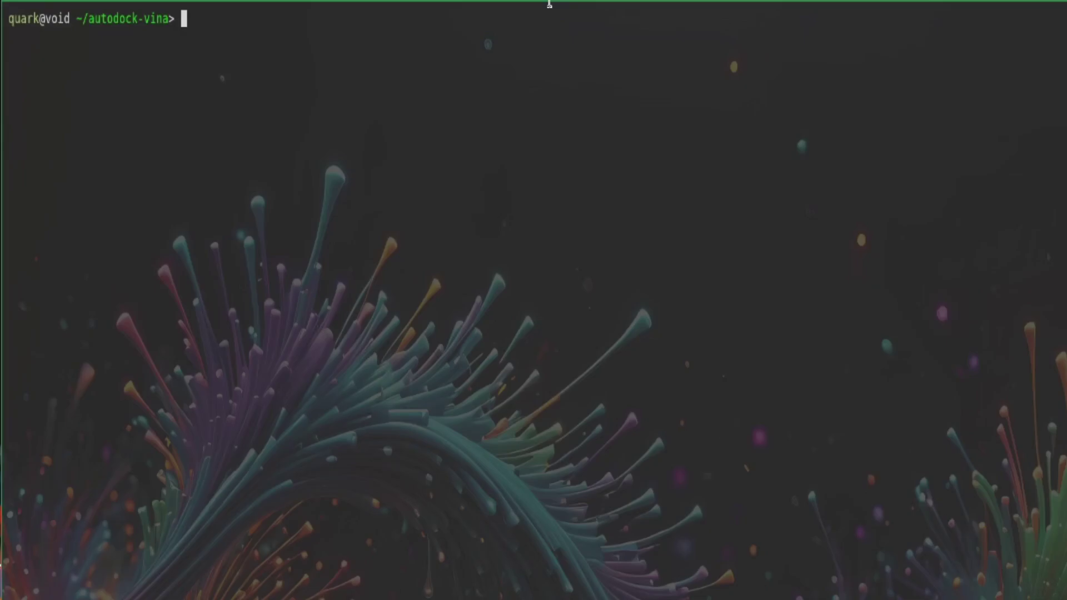
# In the terminal, list the contents of the autodock-vina folder and of its ligands and receptors subfolders
pyautogui.write('ls')
pyautogui.press('Return')
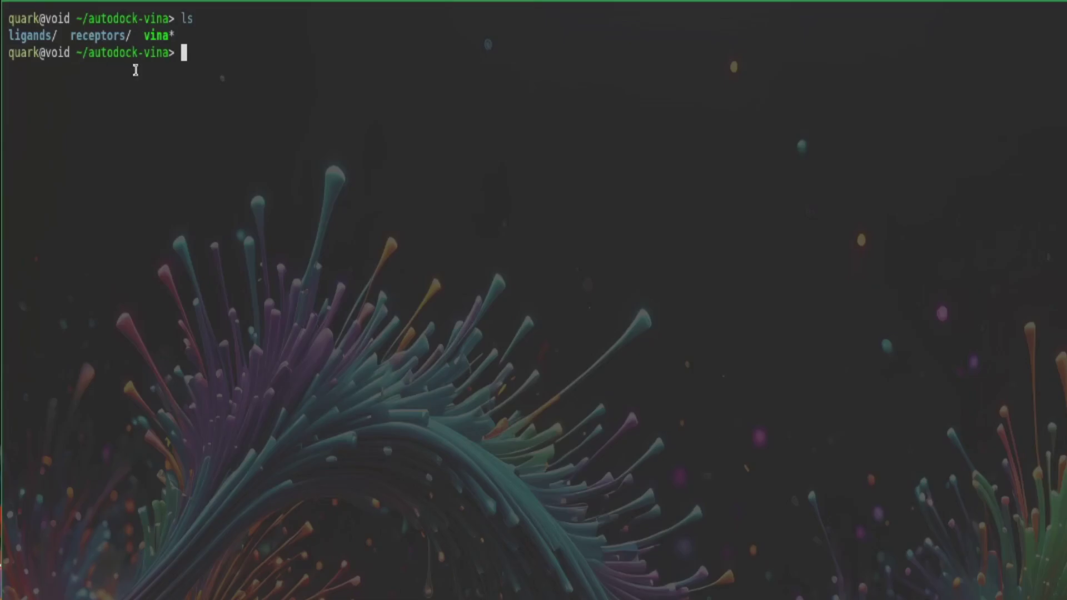
pyautogui.write('ls lig')
pyautogui.press('Tab')
pyautogui.press('Return')
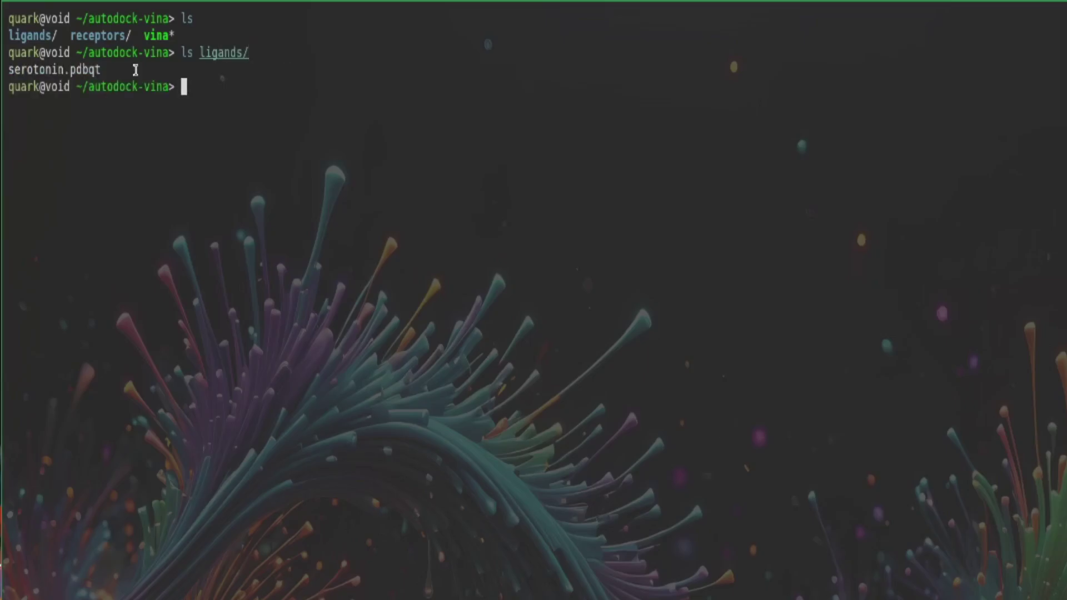
pyautogui.write('ls r')
pyautogui.press('Tab')
pyautogui.press('Return')
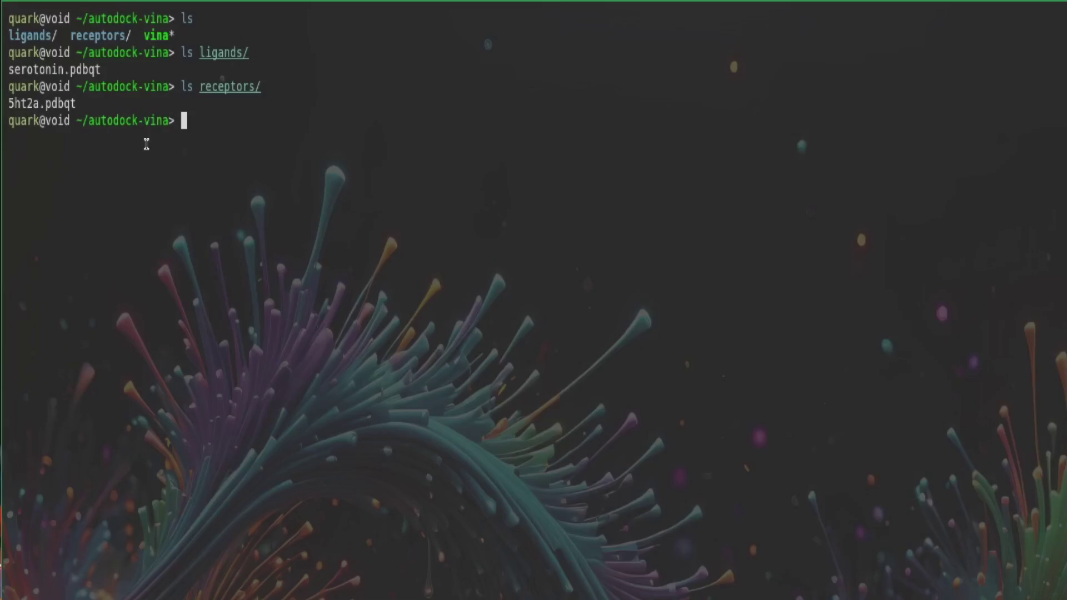
# Run ./vina --help and read through the input, search space, output and miscellaneous options
pyautogui.write('./vina --')
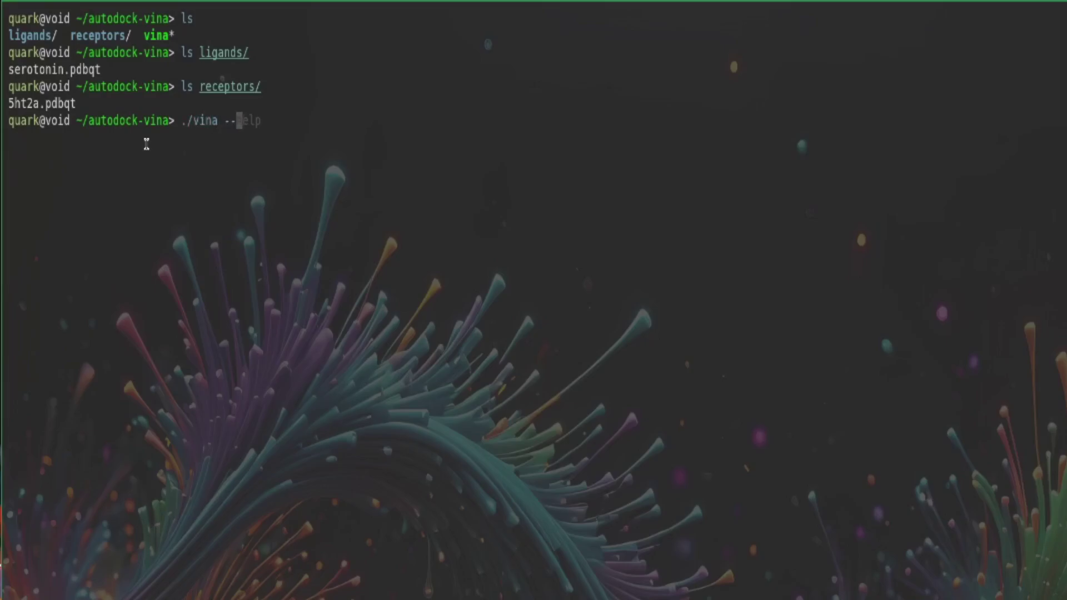
pyautogui.write('help')
pyautogui.press('Return')
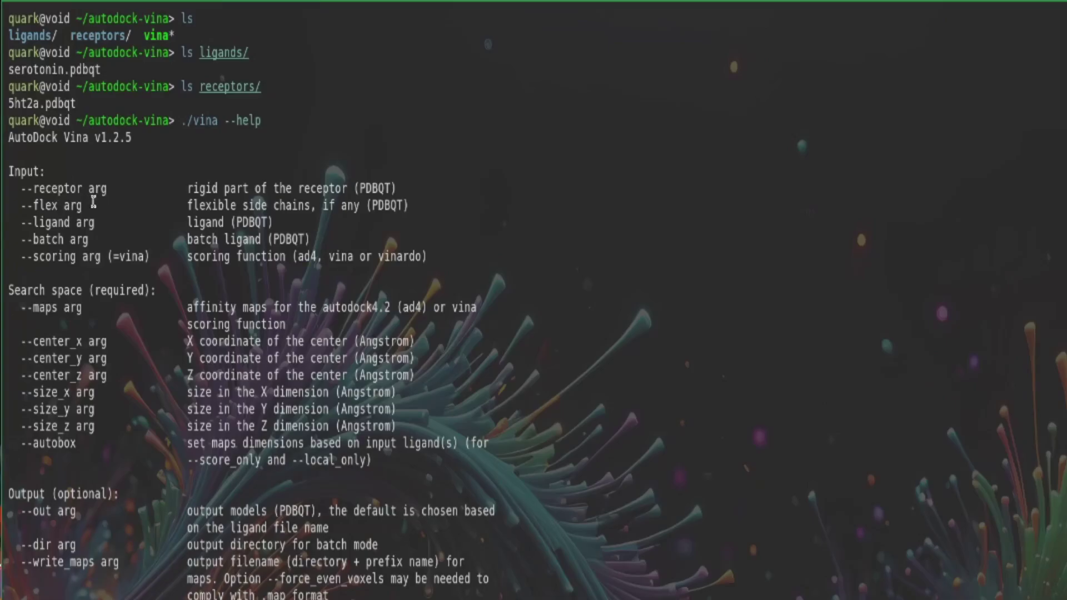
pyautogui.scroll(-3, 93, 202)
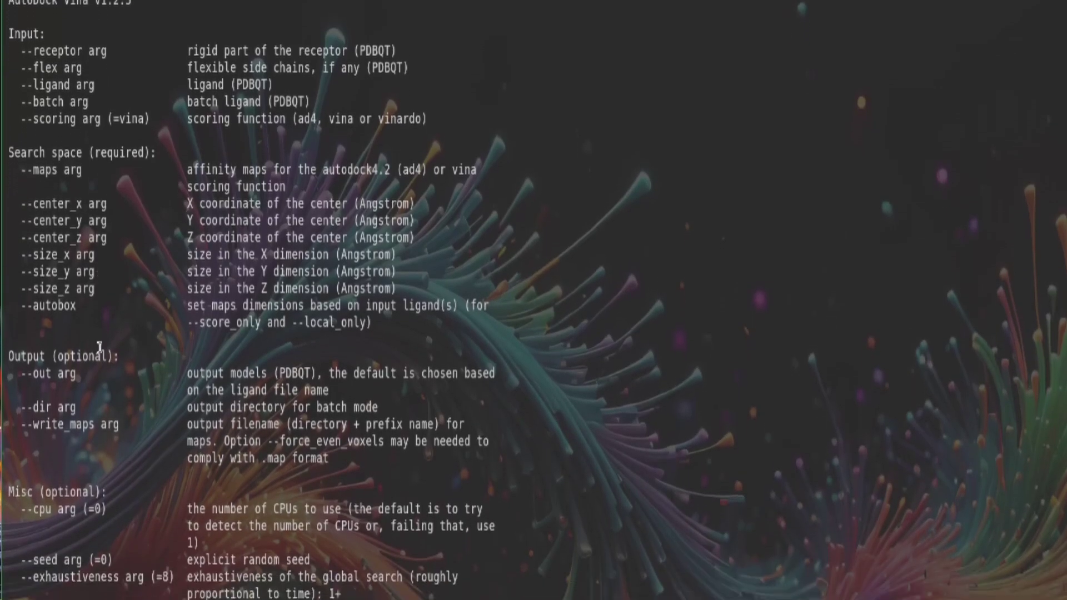
pyautogui.scroll(-3, 99, 348)
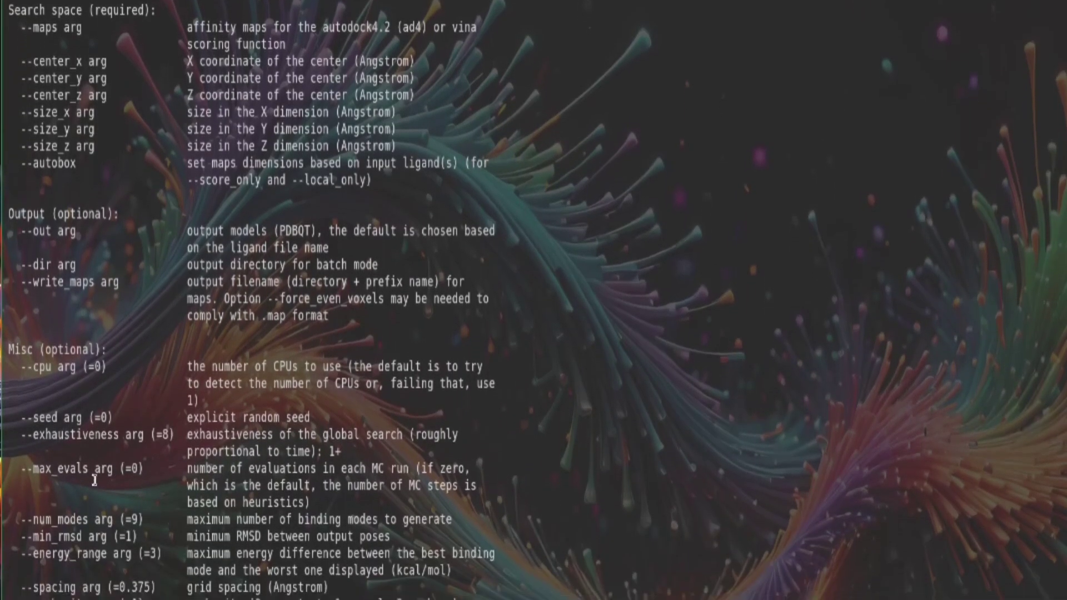
pyautogui.scroll(-3, 95, 481)
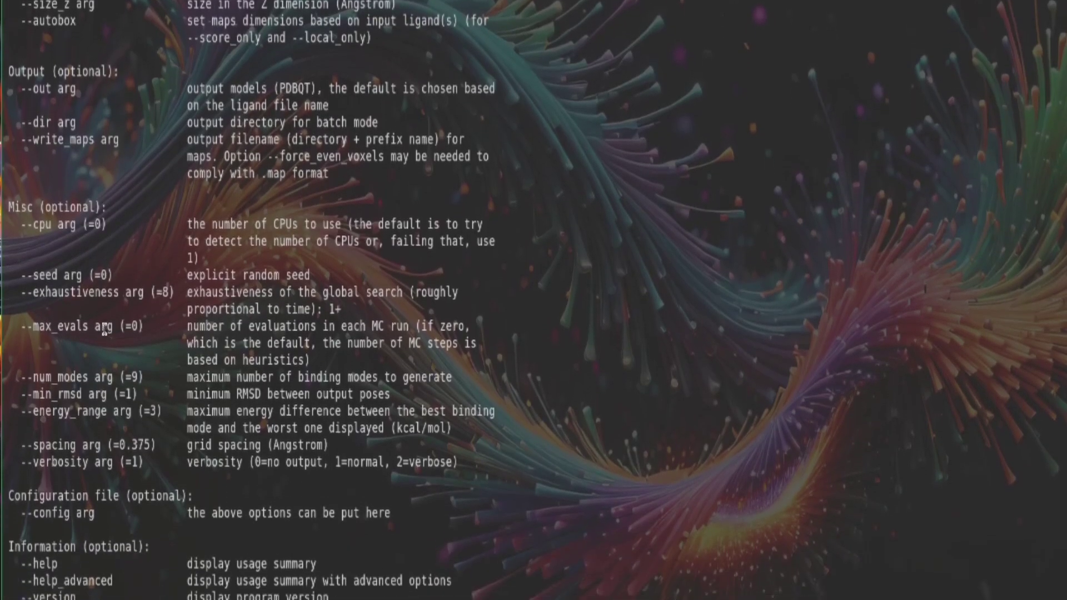
pyautogui.scroll(-3, 104, 330)
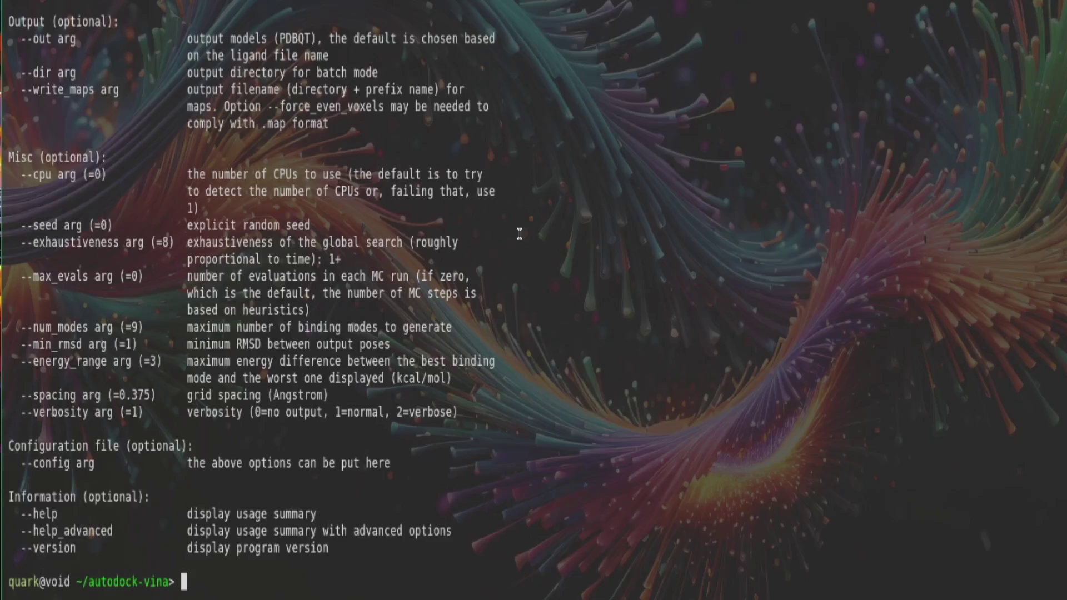
# Begin a ./vina command with ./receptors/5ht2a.pdbqt as the receptor and ./ligands/serotonin.pdbqt as the ligand
pyautogui.write('./vina')
pyautogui.write('--rec')
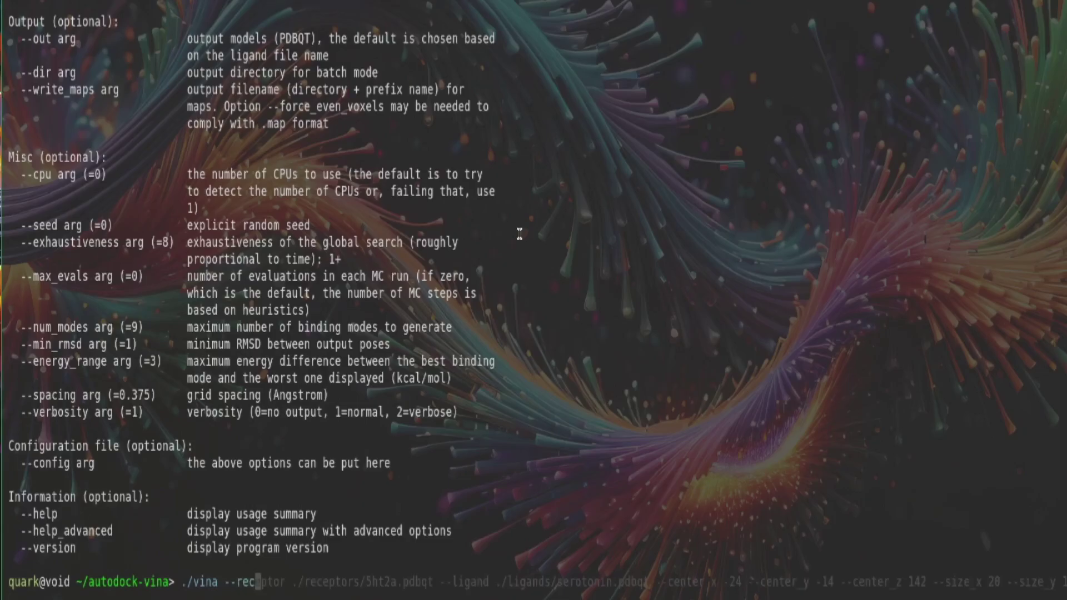
pyautogui.write('eptor ./receptor')
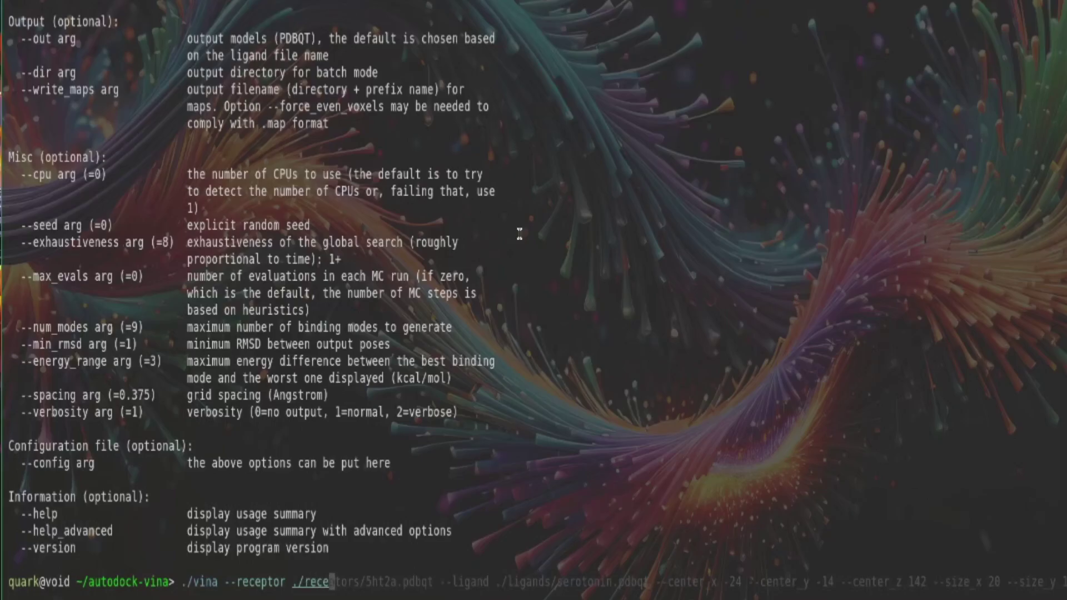
pyautogui.write('s/5ht2a.')
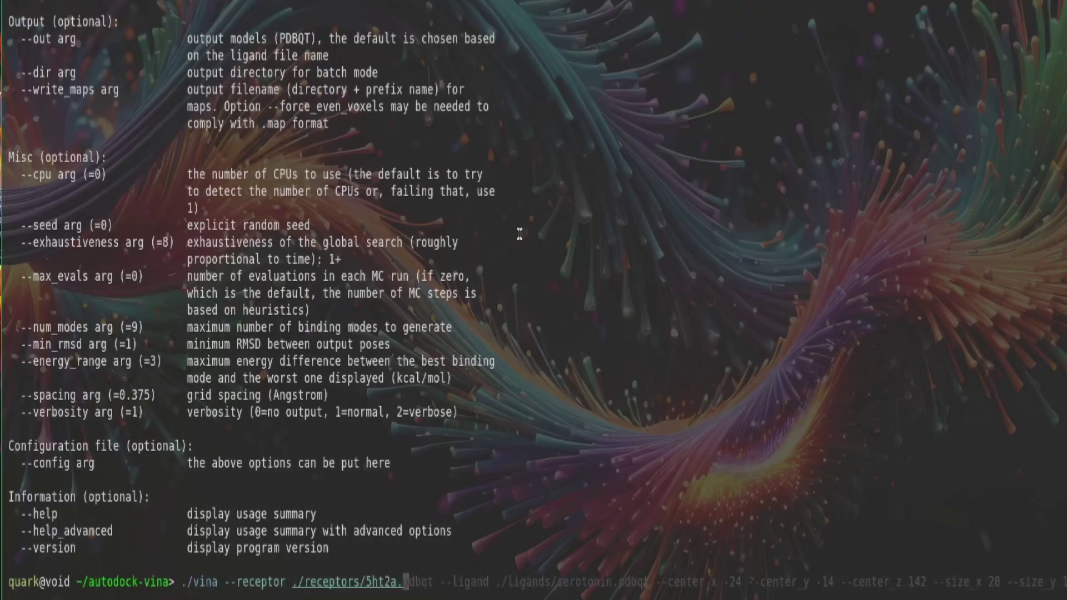
pyautogui.write('pdbqt --lig')
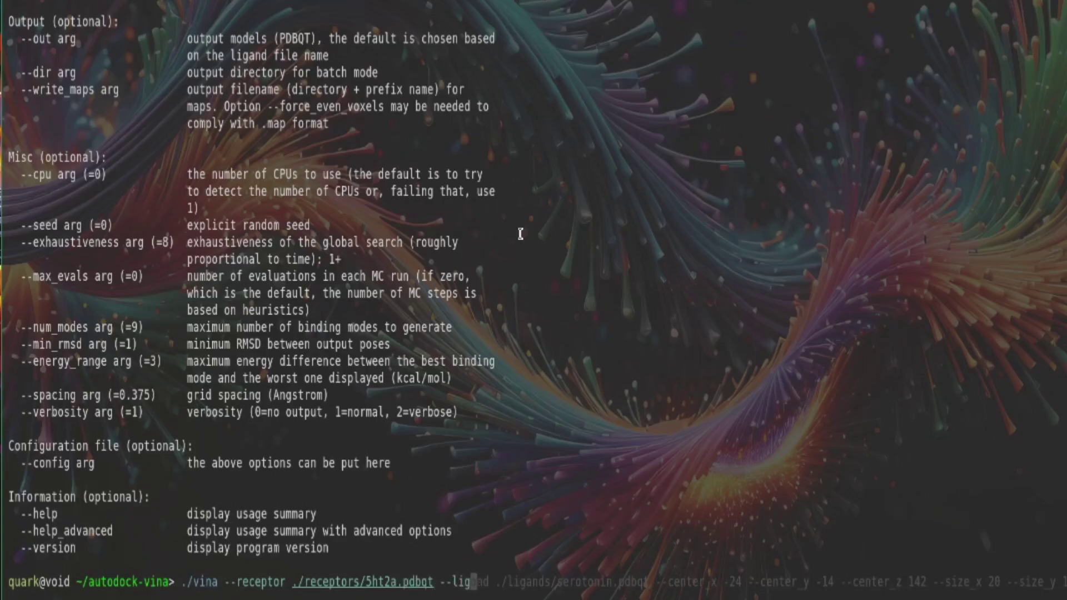
pyautogui.write('and ./')
pyautogui.write('ligand')
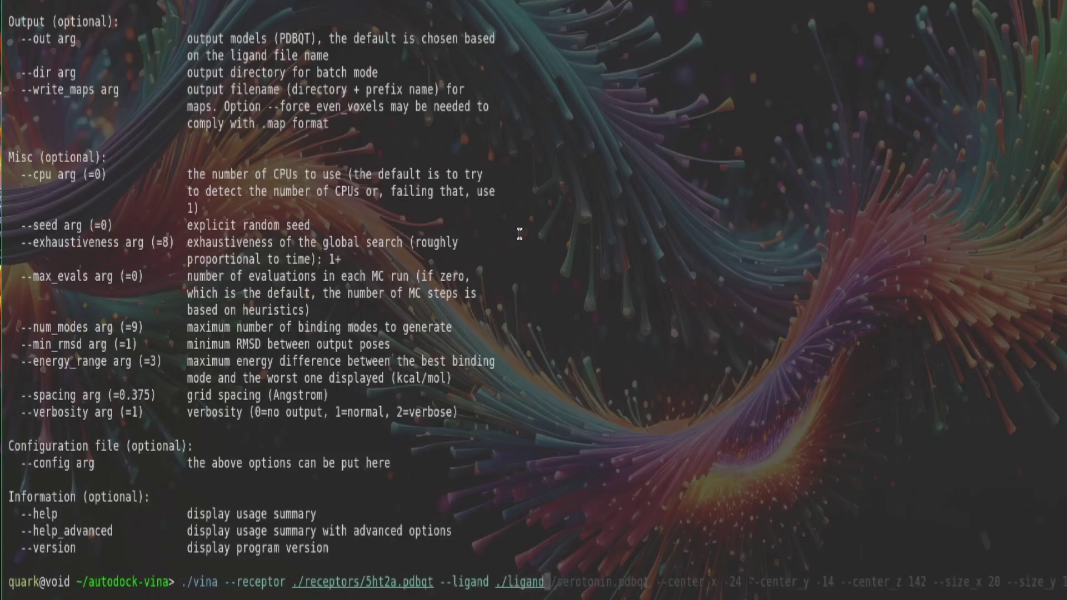
pyautogui.write('s/serto')
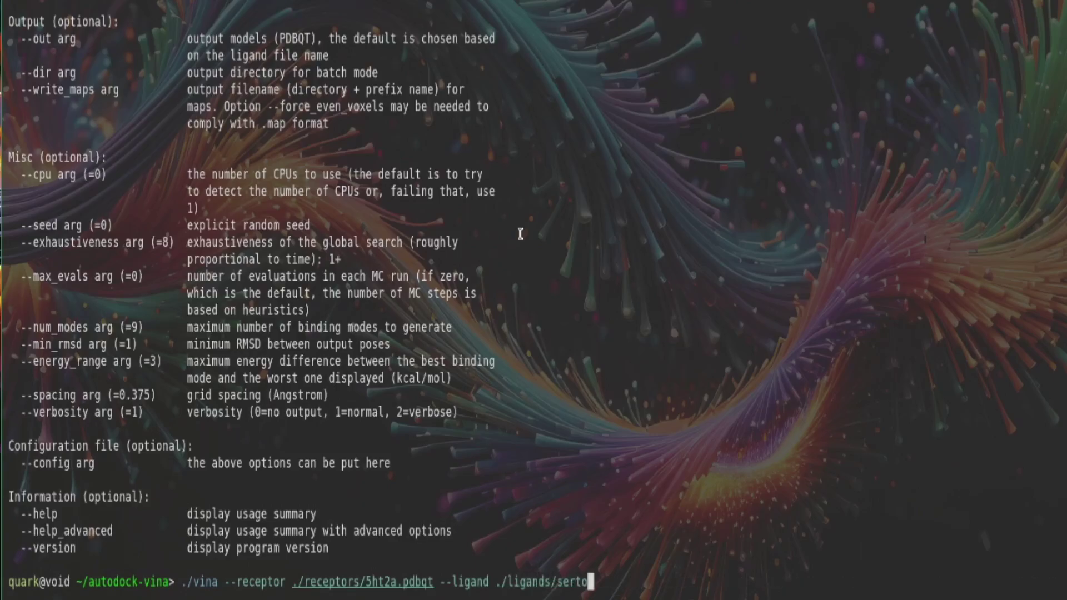
pyautogui.press('BackSpace')
pyautogui.press('BackSpace')
pyautogui.write('ot')
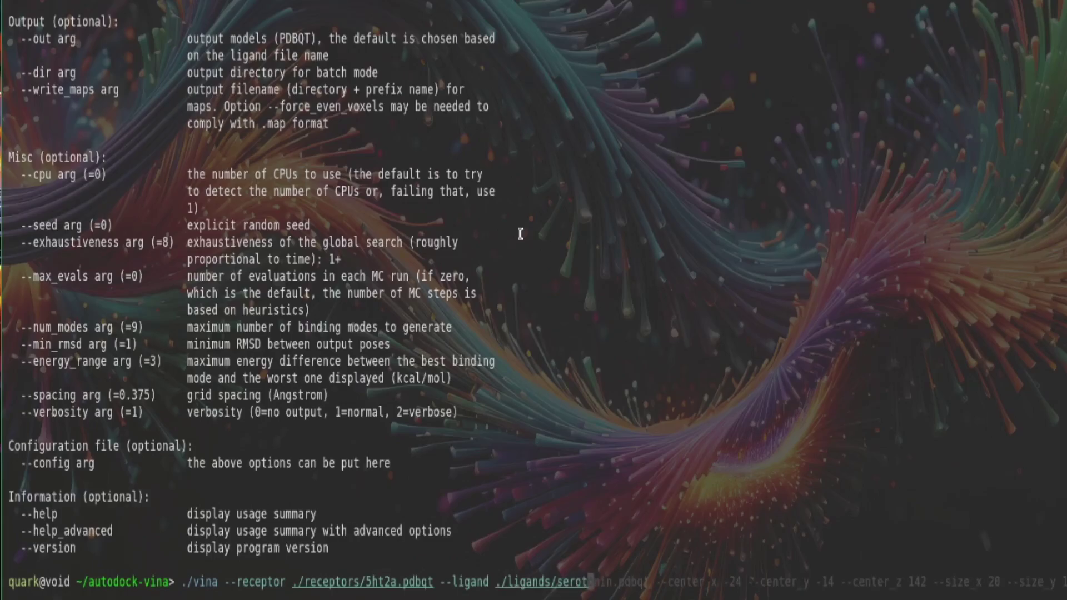
pyautogui.write('onin.pdbqt')
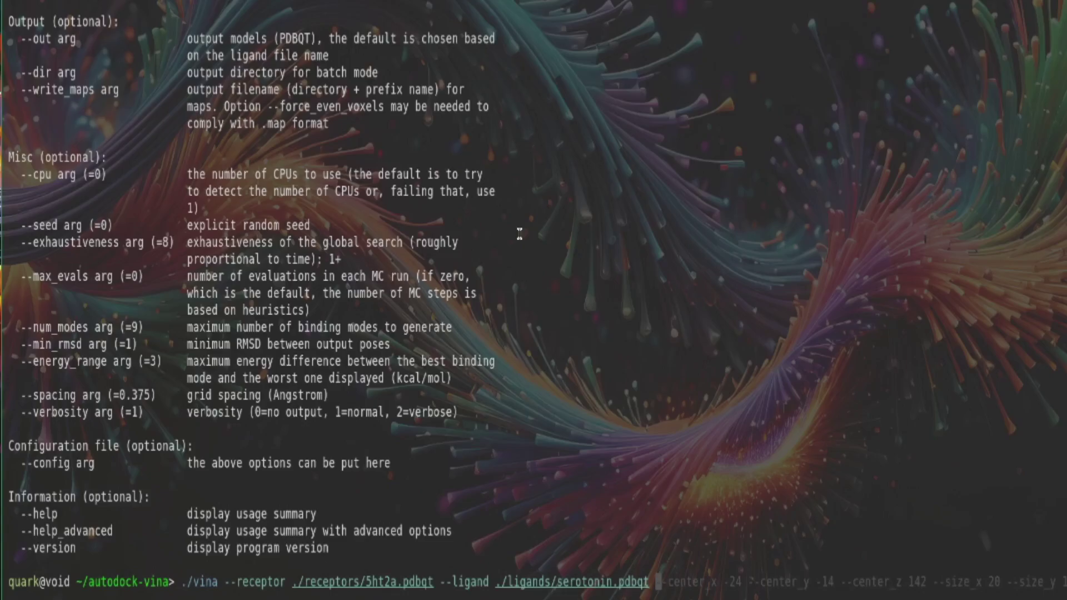
# Add the search box centre to the vina command: center_x -24, center_y -14 and center_z 142
pyautogui.write('--center_x -24 ')
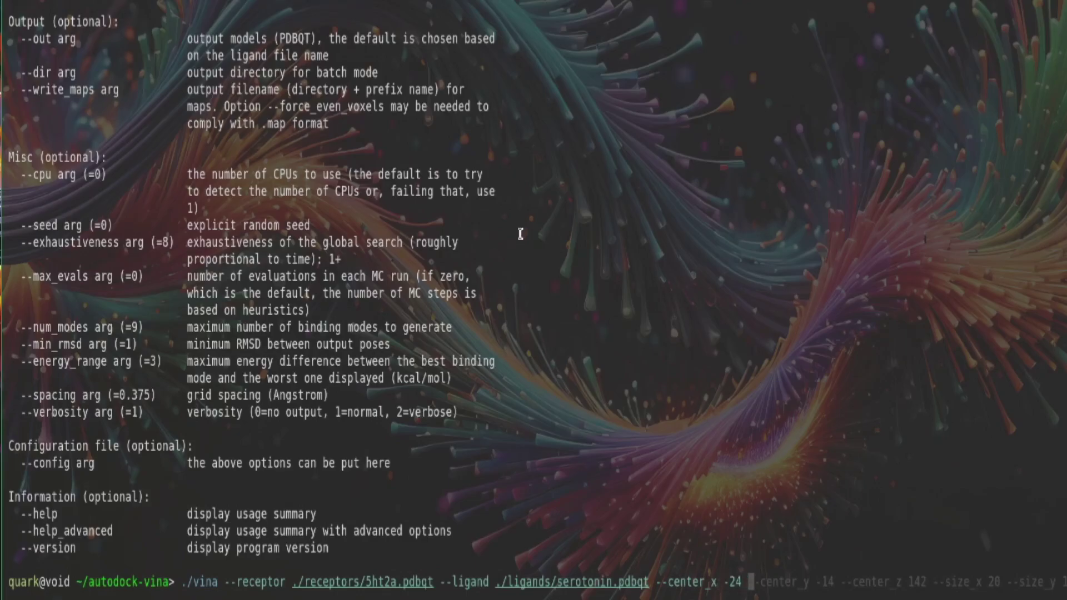
pyautogui.write('--center_y')
pyautogui.write(' -14 ')
pyautogui.write('--center_')
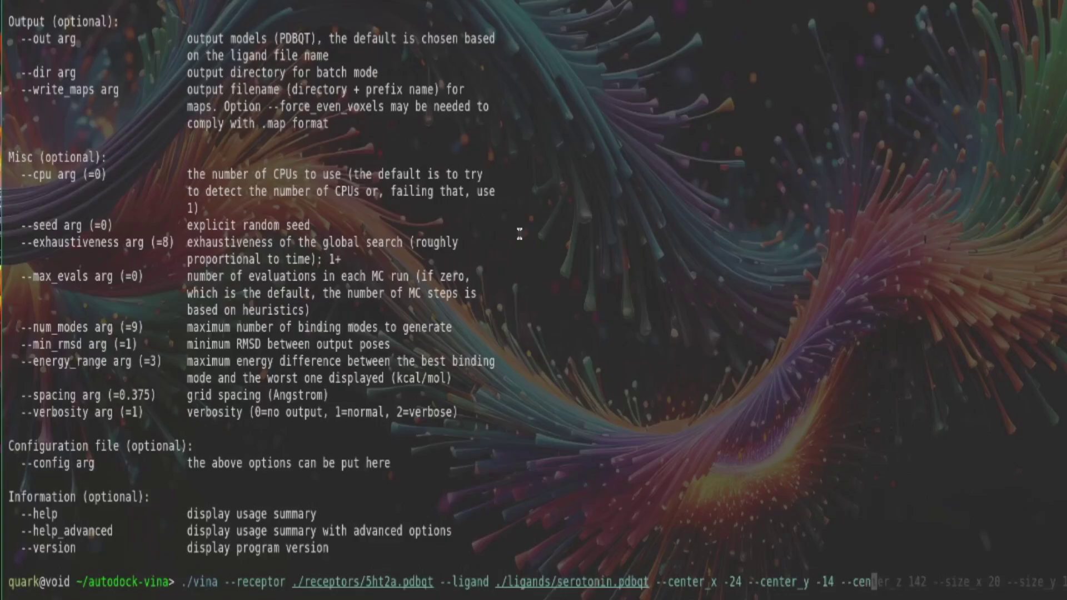
pyautogui.write('z 142')
# Add the search box dimensions to the vina command: size_x 20, size_y 18 and size_z 24
pyautogui.write('--size')
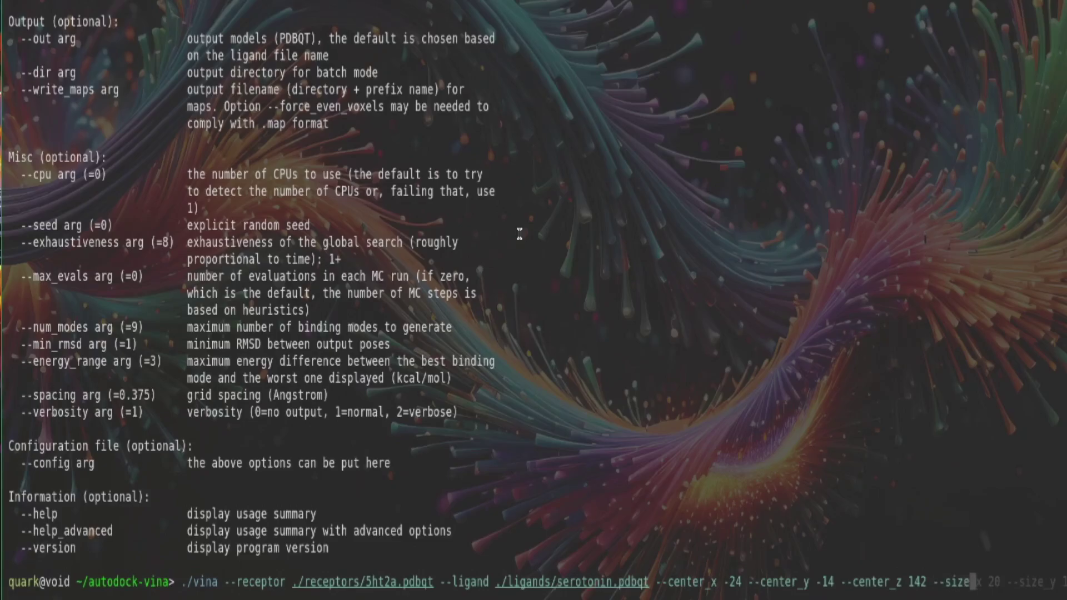
pyautogui.write('_x 20 --size_y 18 --size')
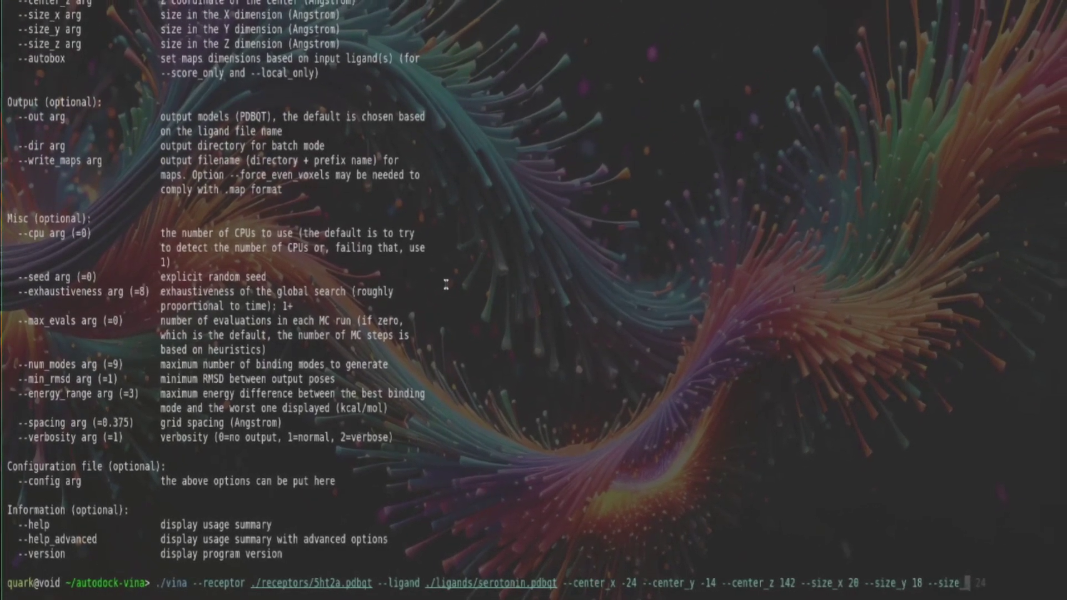
pyautogui.write('_z 2')
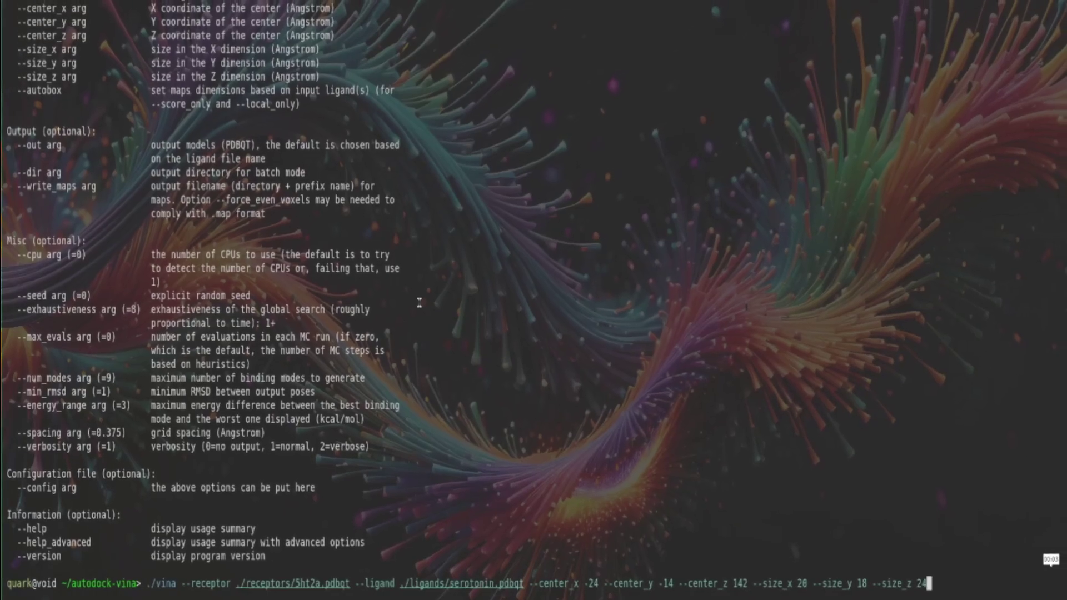
pyautogui.write('4')
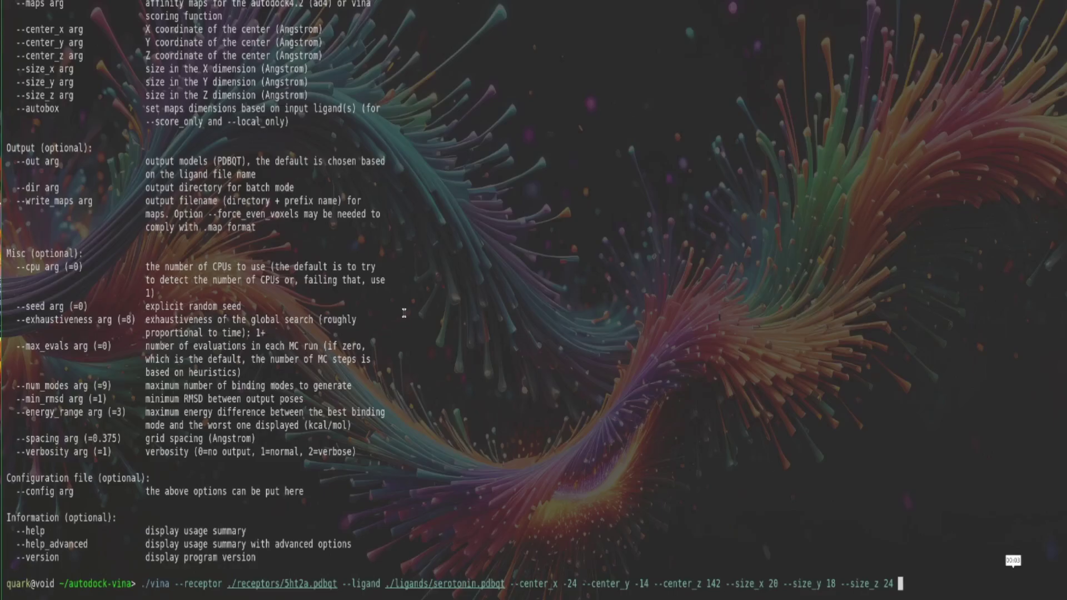
# Add an exhaustiveness of 40 and 4 CPUs to the vina command and run the docking
pyautogui.write(' --exhaustiveness ')
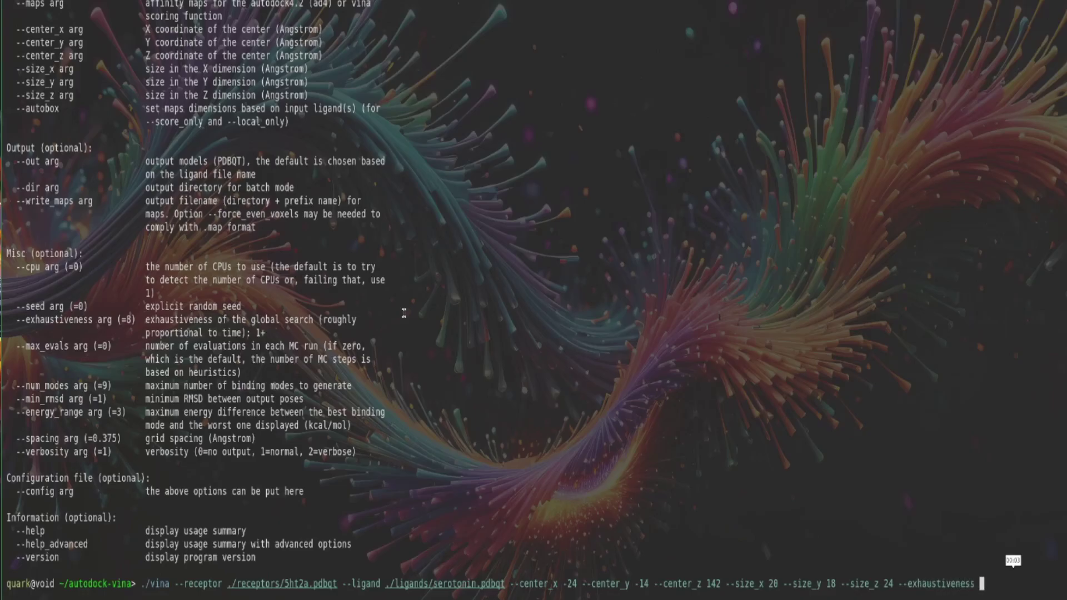
pyautogui.write('40 --cpu 4')
pyautogui.press('Return')
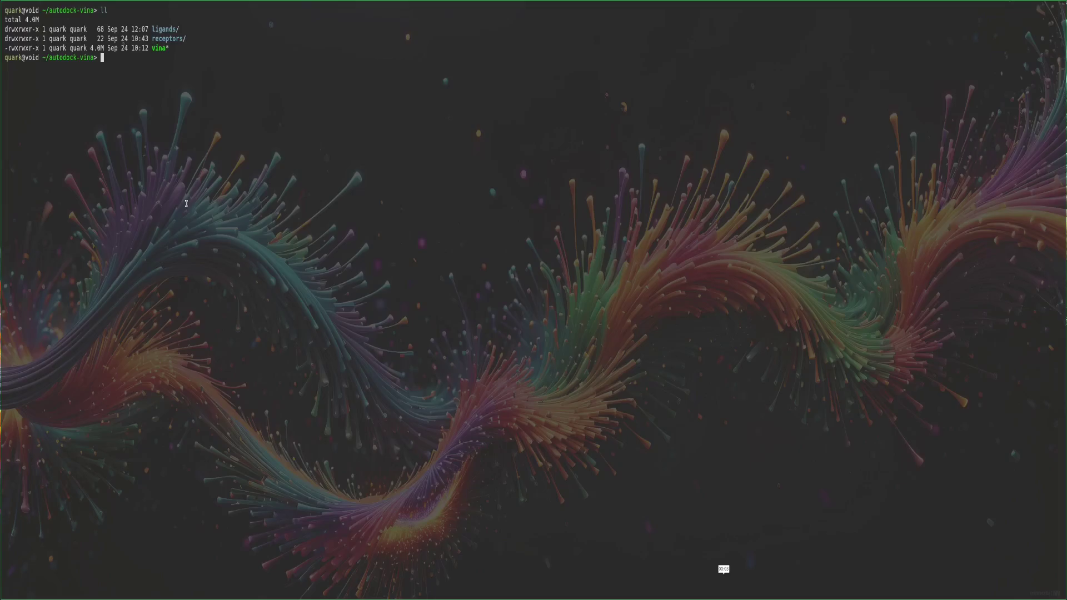
# Launch the Geany text editor and paste the copied Vina configuration template into the empty document
pyautogui.press('super+d')
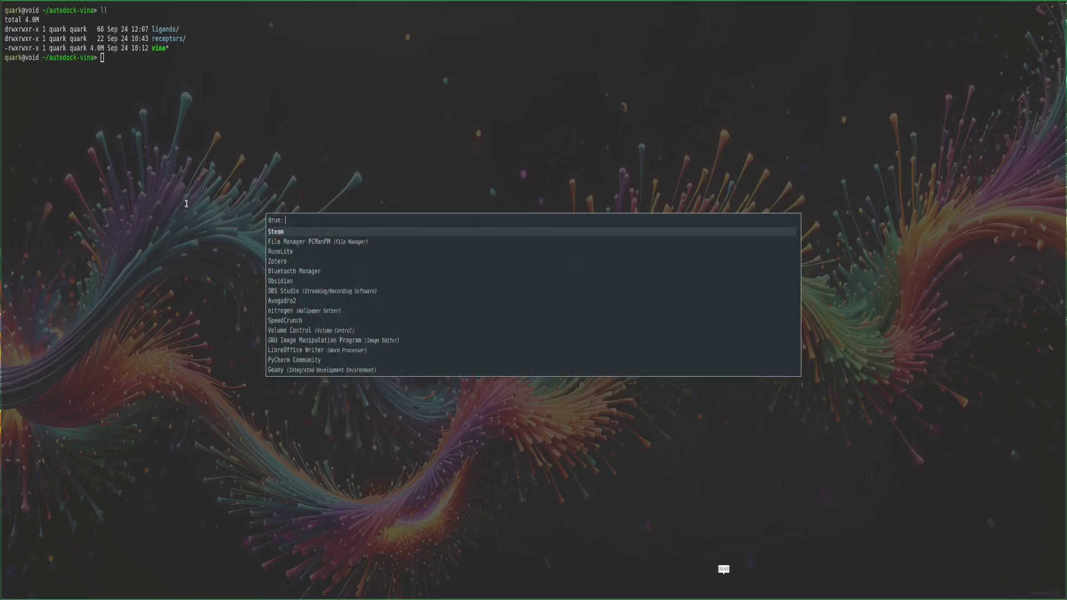
pyautogui.write('geanyu')
pyautogui.press('BackSpace')
pyautogui.press('Return')
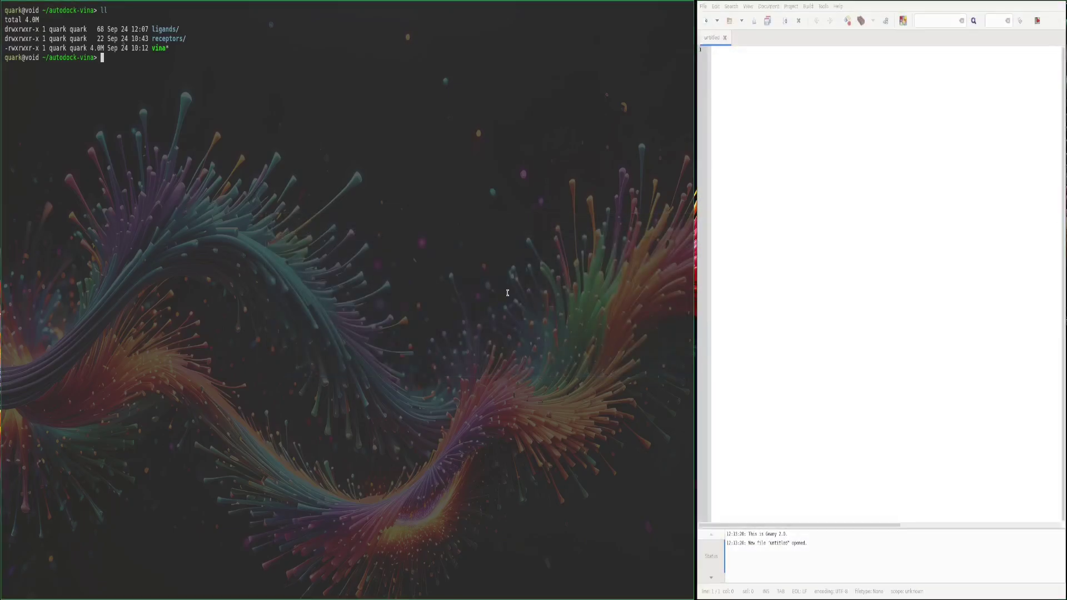
pyautogui.click(801, 365)
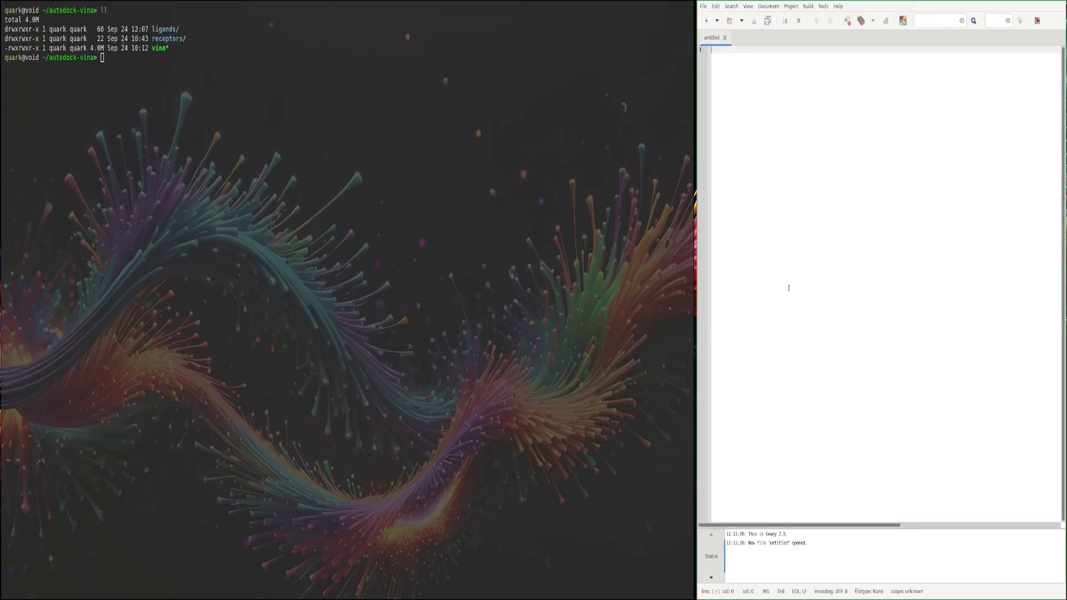
pyautogui.rightClick(770, 133)
pyautogui.click(797, 185)
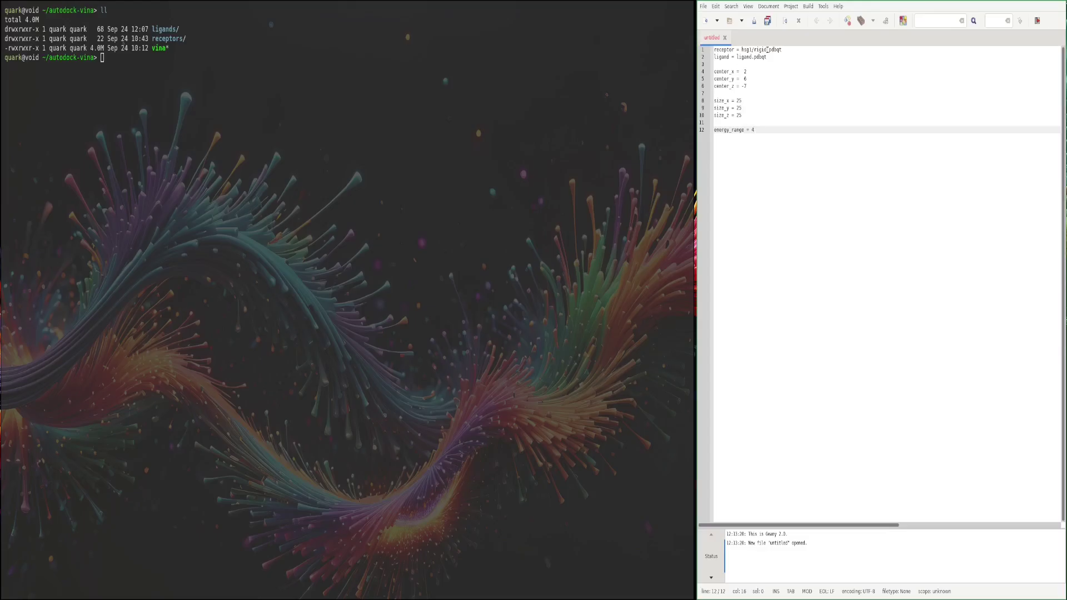
# Set the configuration's receptor to receptors/5ht2a.pdbqt and its ligand to ligands/serotonin.pdbqt
pyautogui.moveTo(767, 50); pyautogui.dragTo(741, 49)
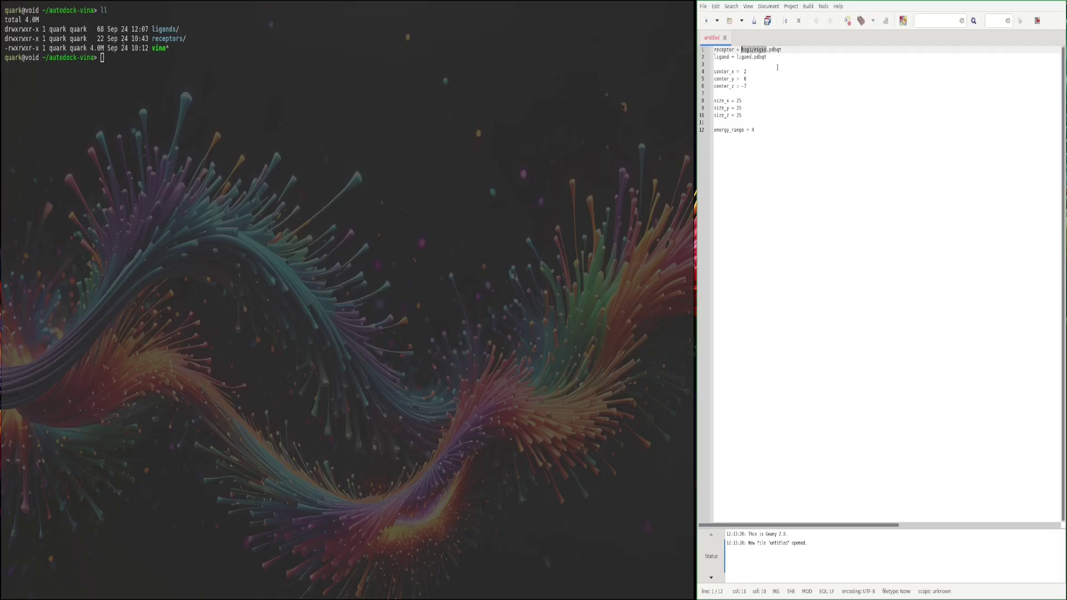
pyautogui.write('r')
pyautogui.write('eceptor')
pyautogui.write('s')
pyautogui.write('/')
pyautogui.write('5hto')
pyautogui.write('a')
pyautogui.press('Down')
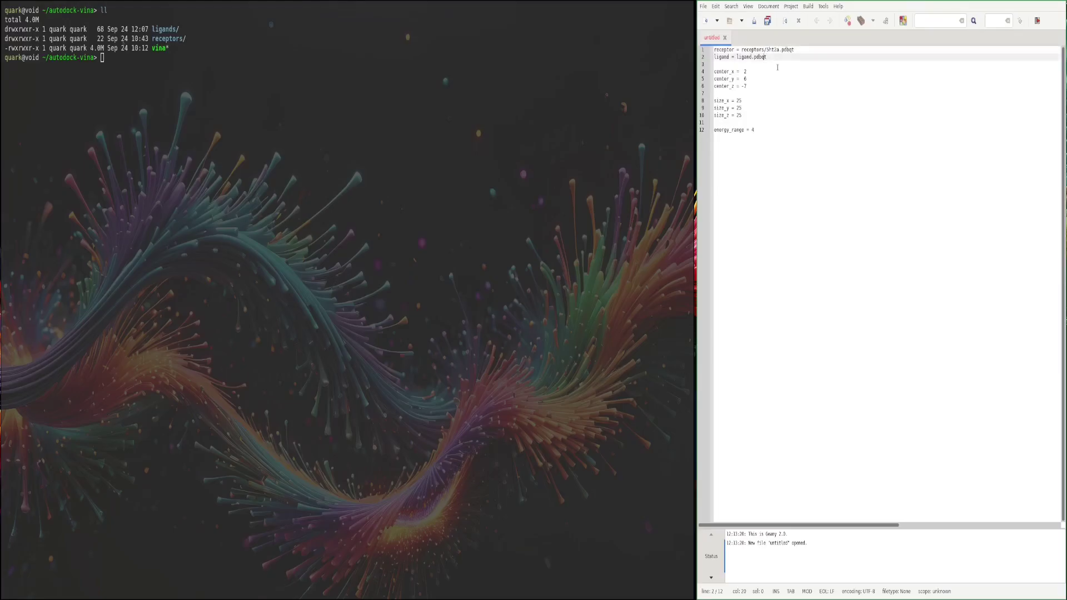
pyautogui.write('s/serotonin')
# Set the search box centre in the configuration to center_x -24, center_y -14 and center_z 142
pyautogui.press('Down')
pyautogui.press('Down')
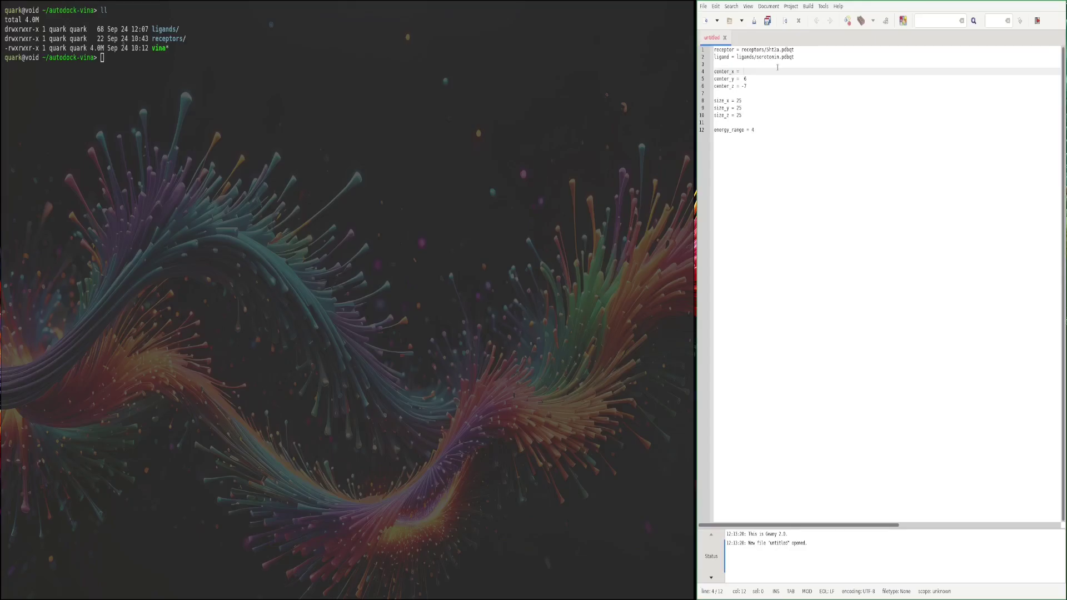
pyautogui.press('Down')
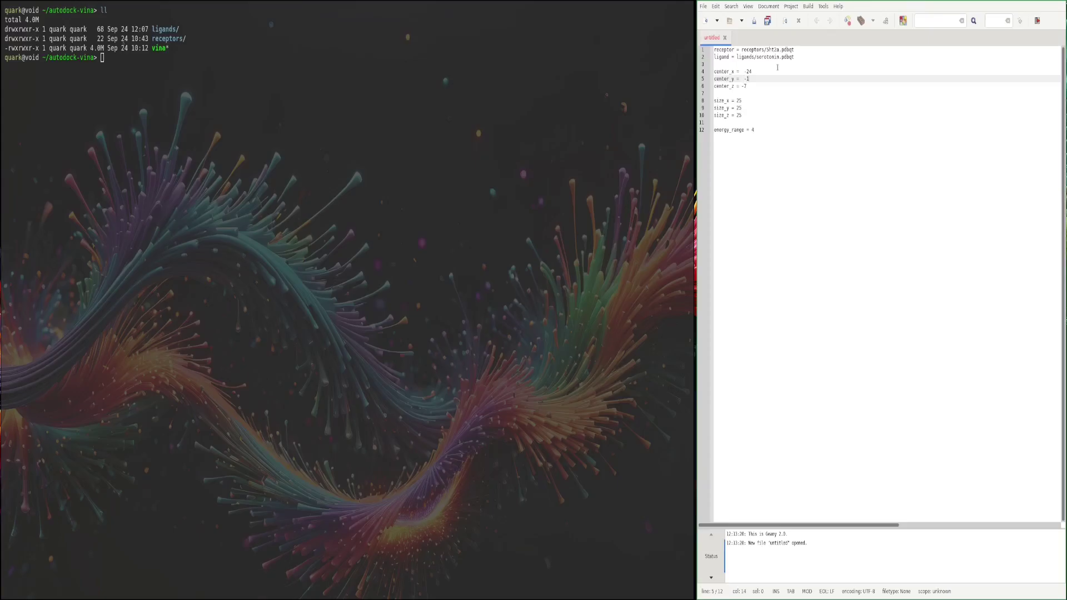
pyautogui.press('Down')
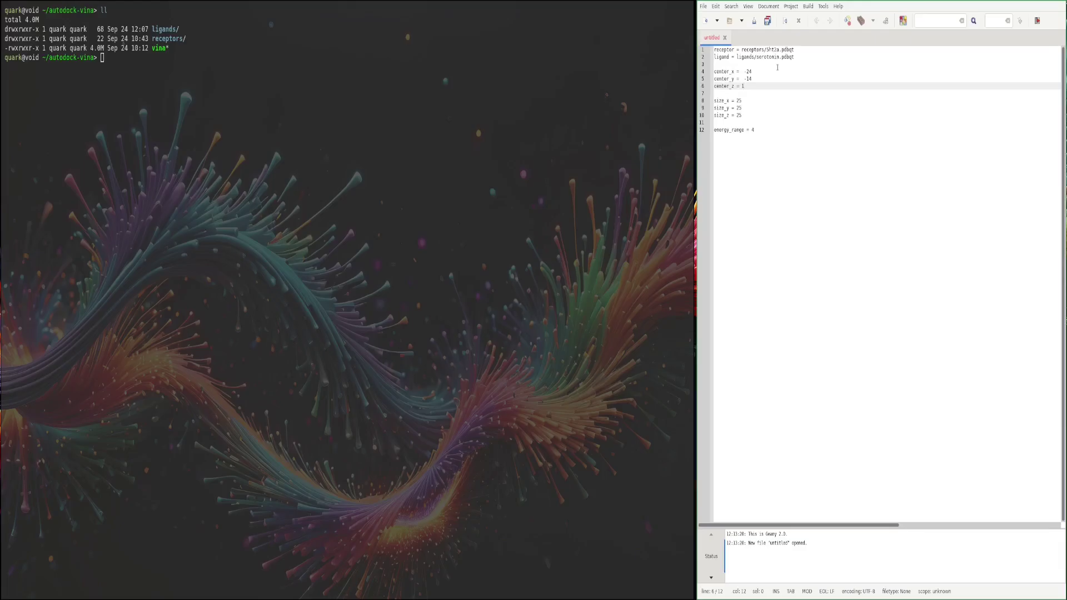
# Set the search box dimensions in the configuration to size_x 20, size_y 18 and size_z 24
pyautogui.press('Down')
pyautogui.press('Down')
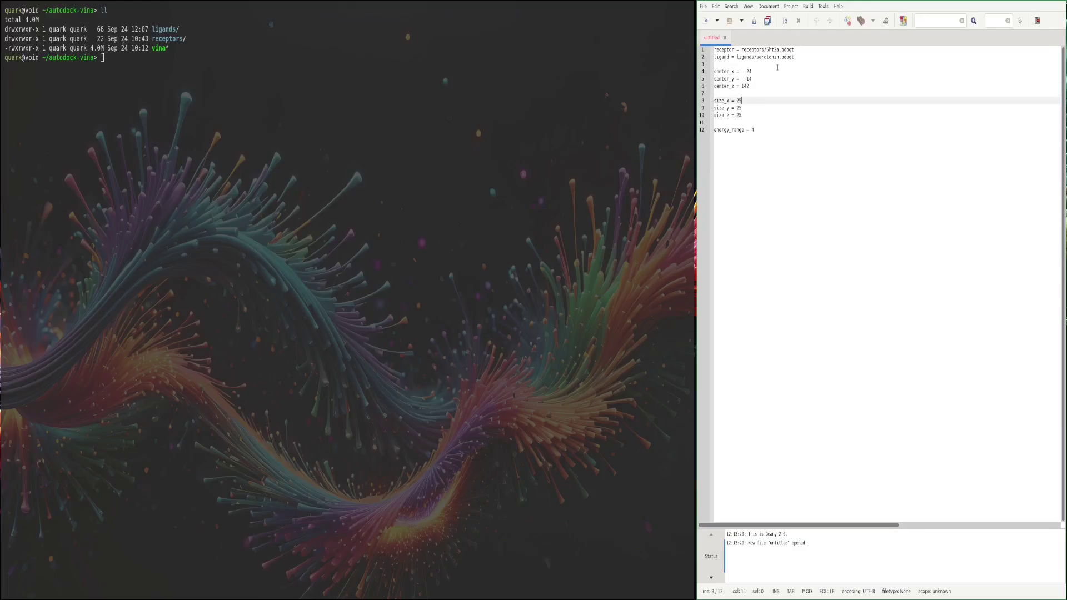
pyautogui.press('BackSpace')
pyautogui.press('BackSpace')
pyautogui.write('20')
pyautogui.press('Down')
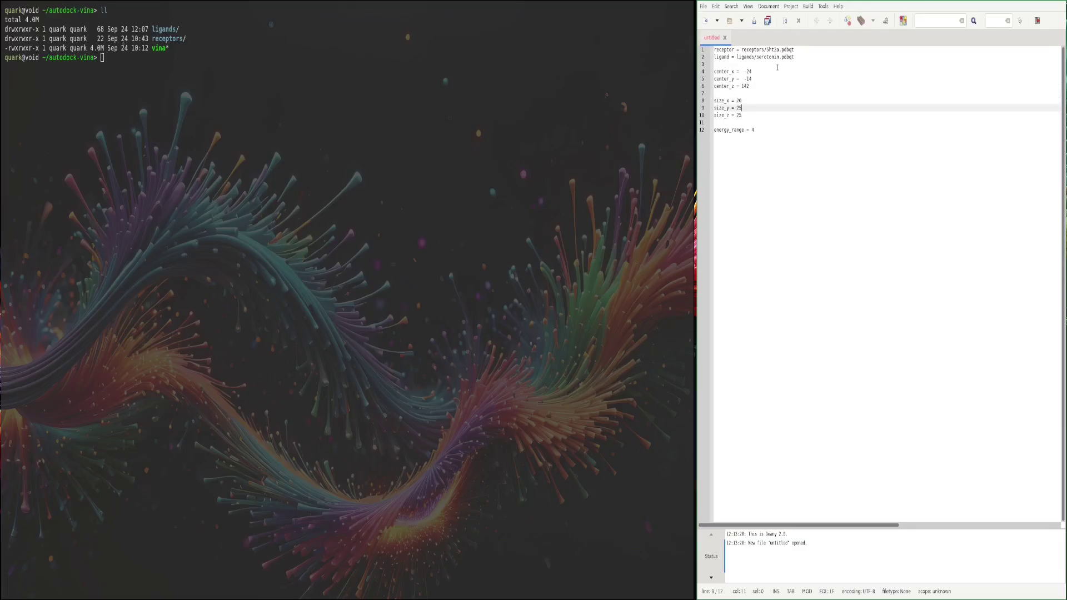
pyautogui.press('BackSpace')
pyautogui.write('18')
pyautogui.press('Down')
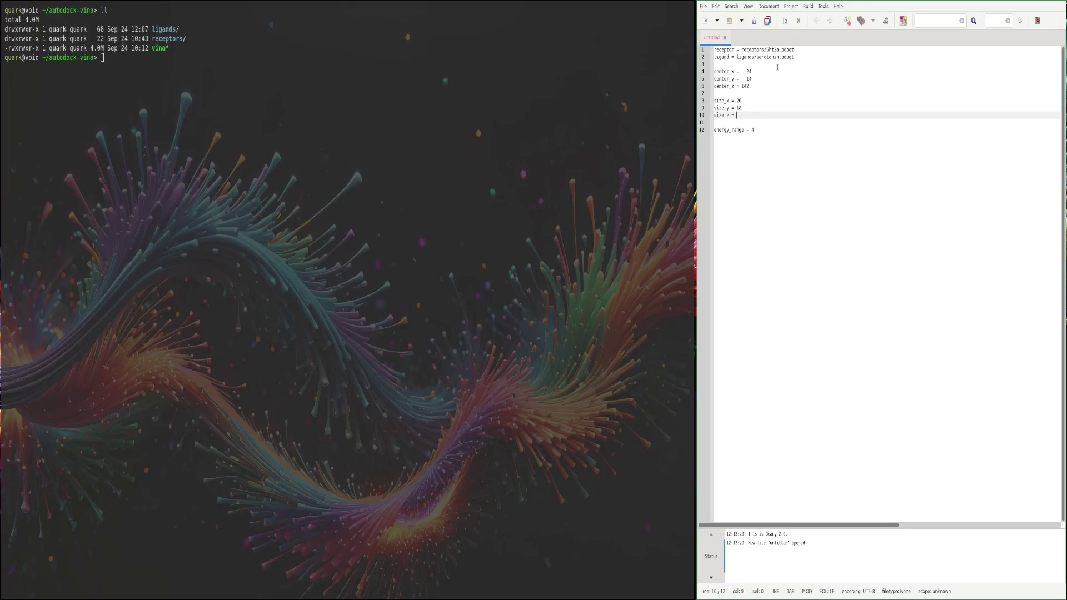
# Replace the energy_range line with exhaustiveness = 40 and add cpu = 4 on the line below
pyautogui.press('Down')
pyautogui.press('Down')
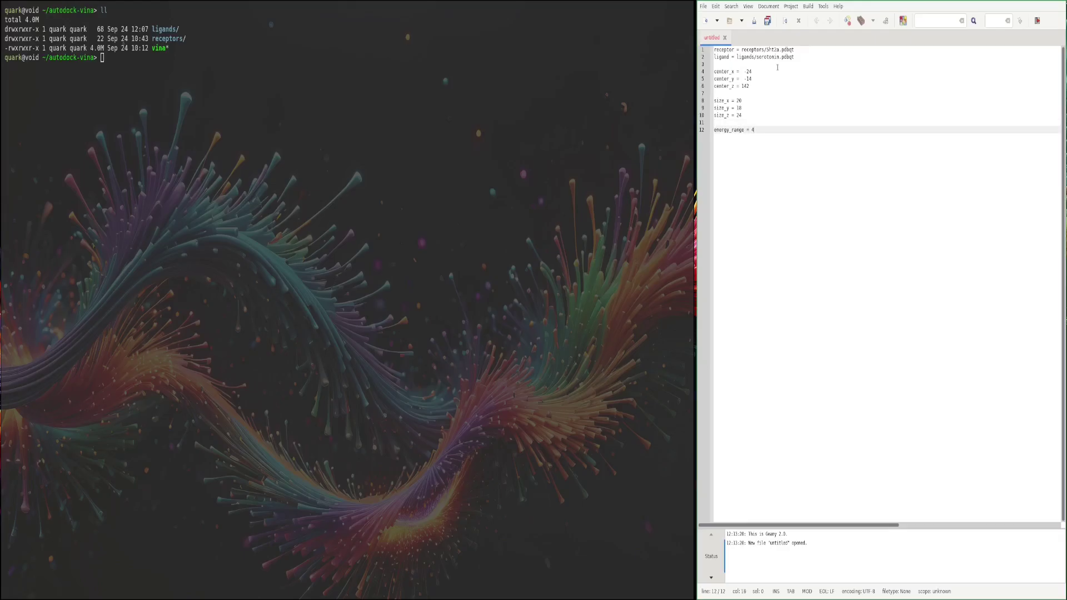
pyautogui.press('BackSpace')
pyautogui.press('BackSpace')
pyautogui.press('BackSpace')
pyautogui.press('BackSpace')
pyautogui.press('BackSpace')
pyautogui.press('BackSpace')
pyautogui.press('BackSpace')
pyautogui.press('BackSpace')
pyautogui.press('BackSpace')
pyautogui.press('BackSpace')
pyautogui.press('BackSpace')
pyautogui.press('BackSpace')
pyautogui.write('exhaustiveness = 40')
pyautogui.press('Return')
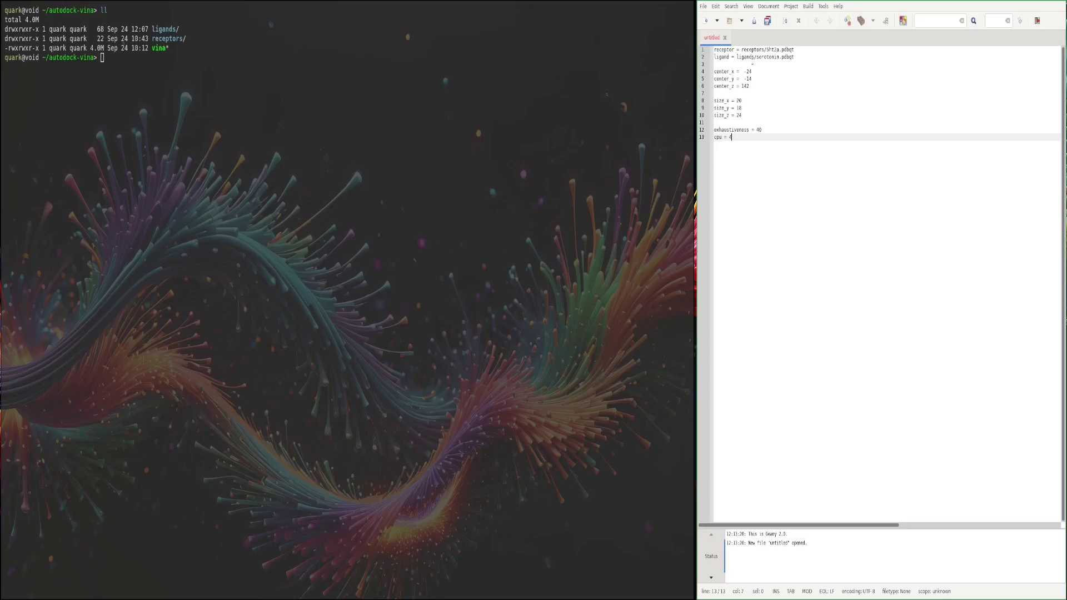
# Save the configuration file as 5ht2a-ser-config.txt in the autodock-vina folder
pyautogui.click(701, 6)
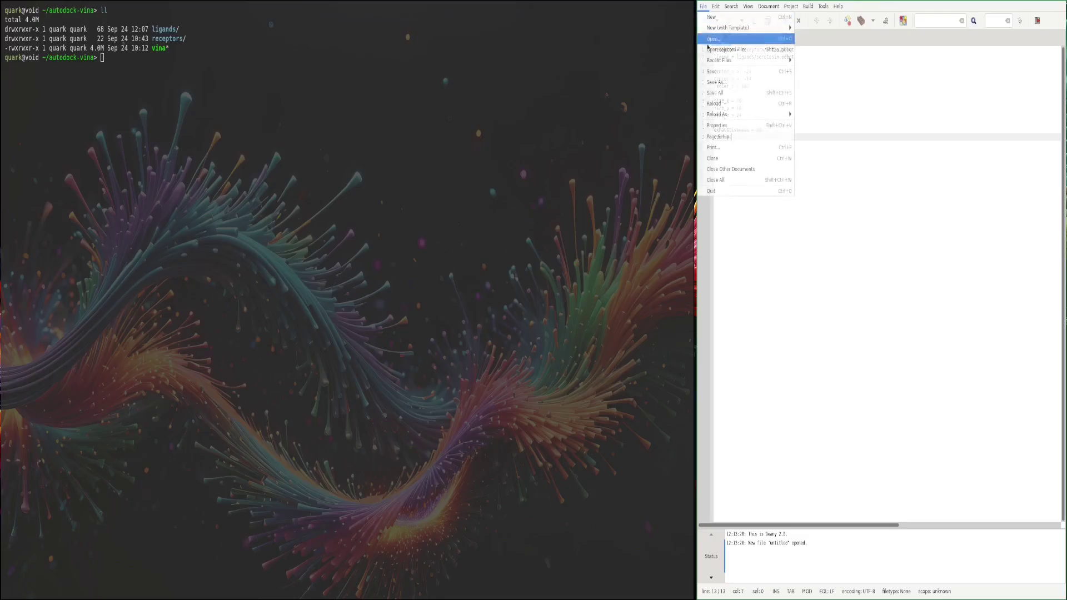
pyautogui.click(722, 74)
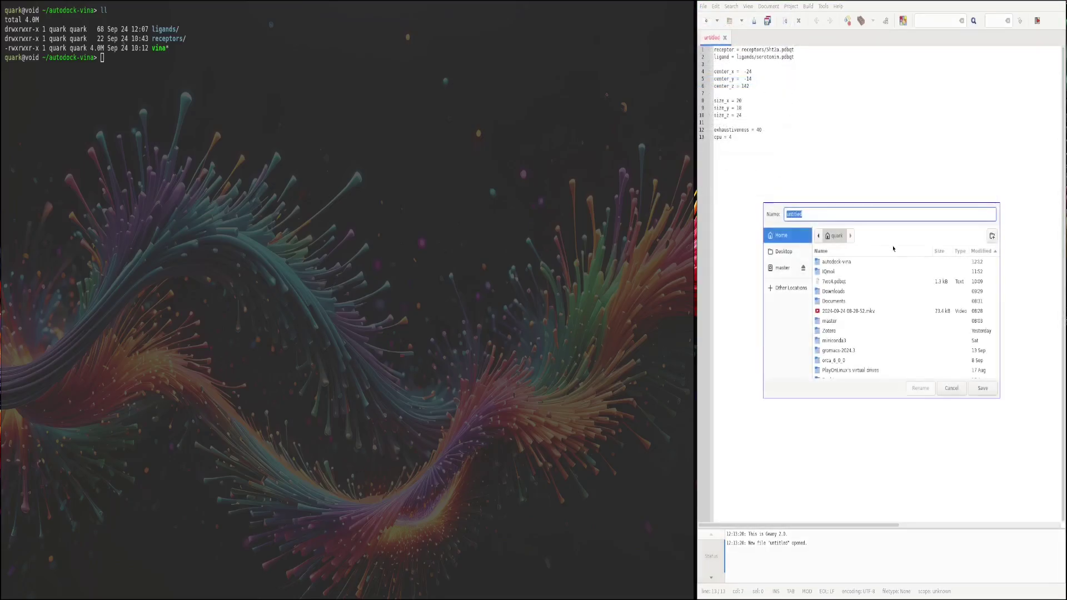
pyautogui.doubleClick(845, 262)
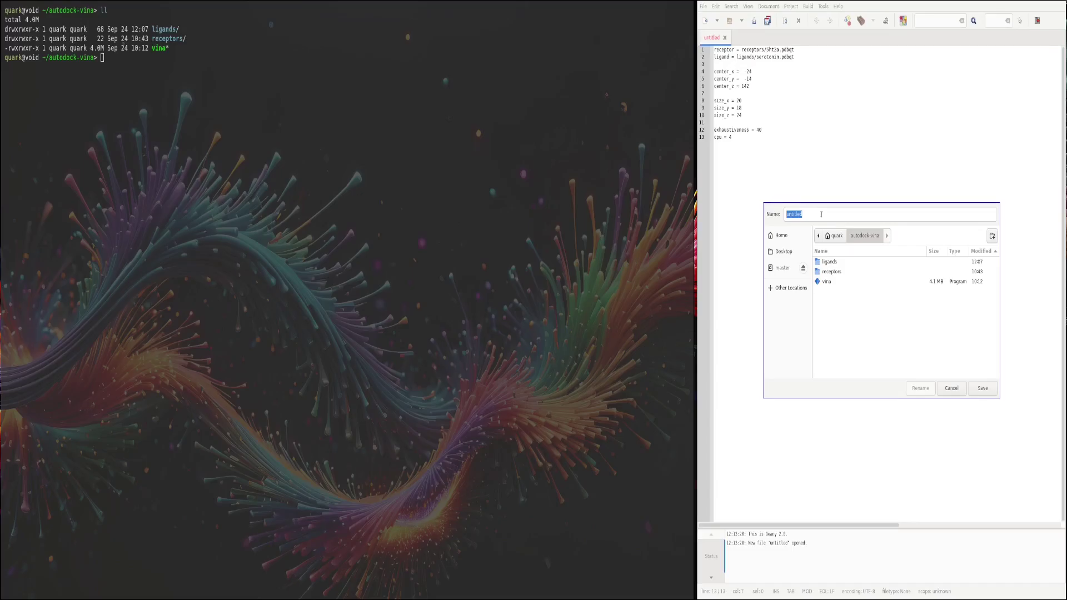
pyautogui.click(850, 215)
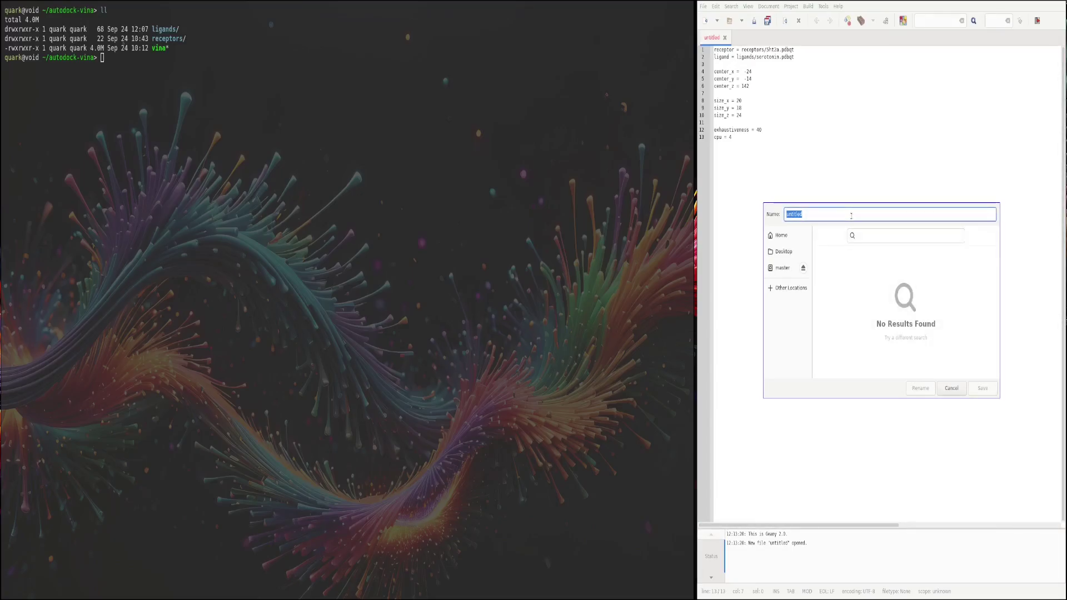
pyautogui.write('5ht')
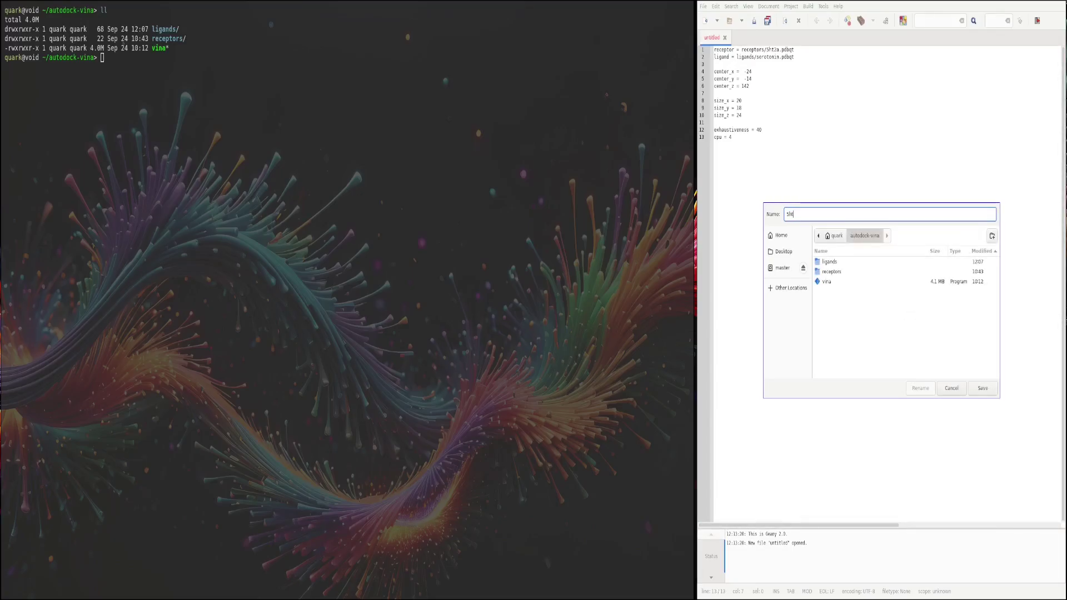
pyautogui.write('2a-ser-config.txt')
pyautogui.press('Return')
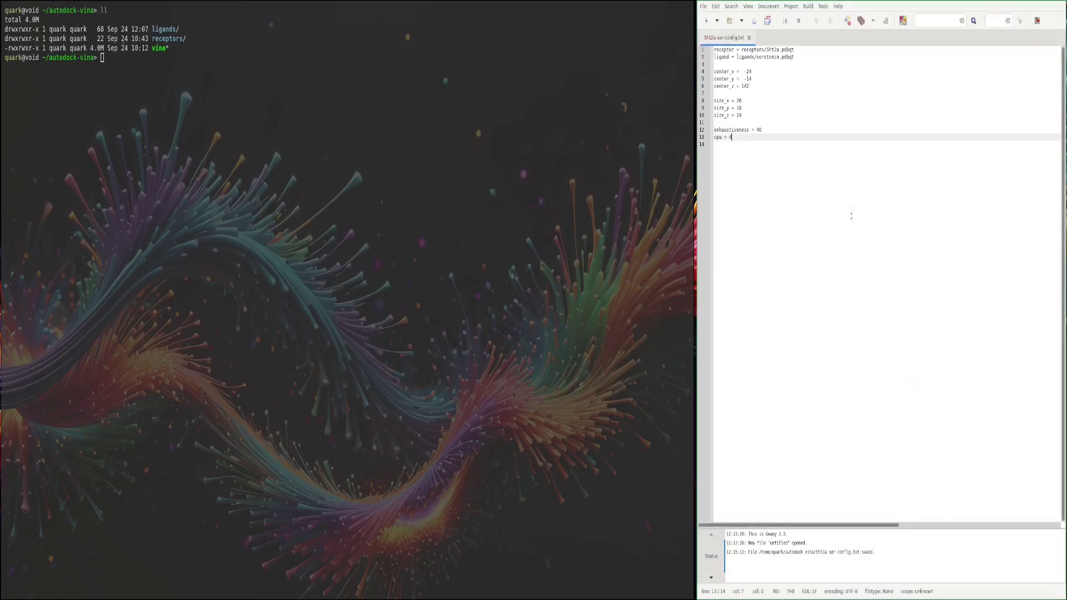
# List the working folder in the terminal and run ./vina with --config 5ht2a-ser-config.txt
pyautogui.click(493, 317)
pyautogui.write('ls')
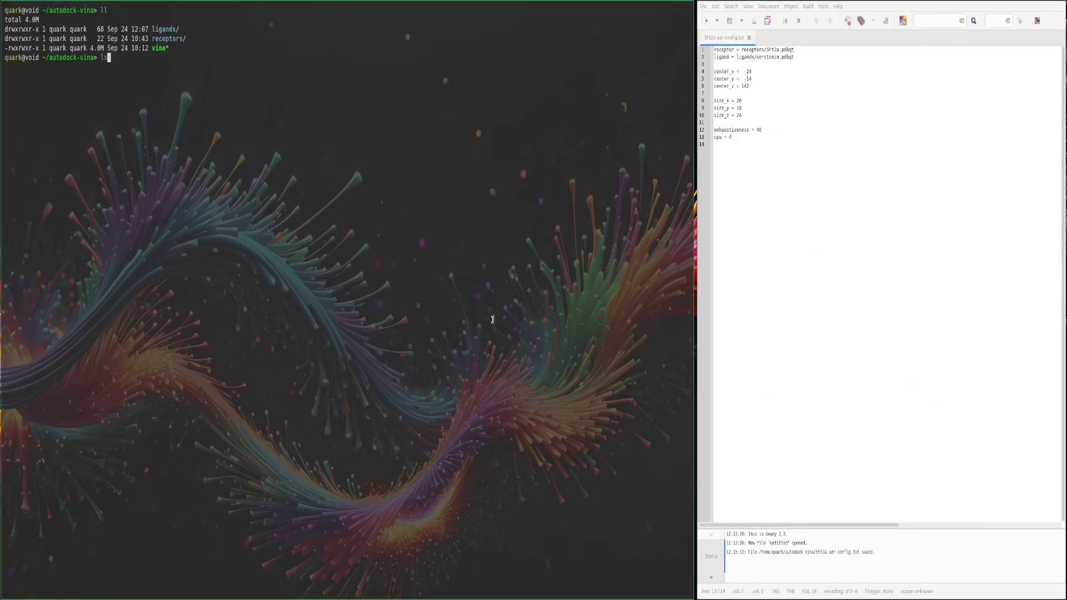
pyautogui.press('Return')
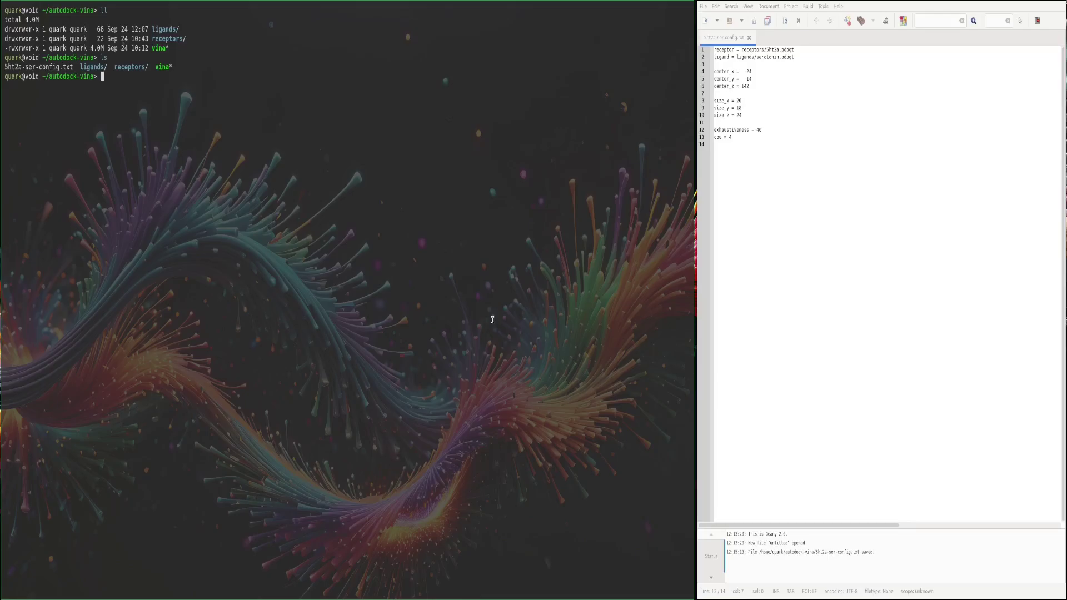
pyautogui.write('./vina --config 5ht2a-ser-config.txt')
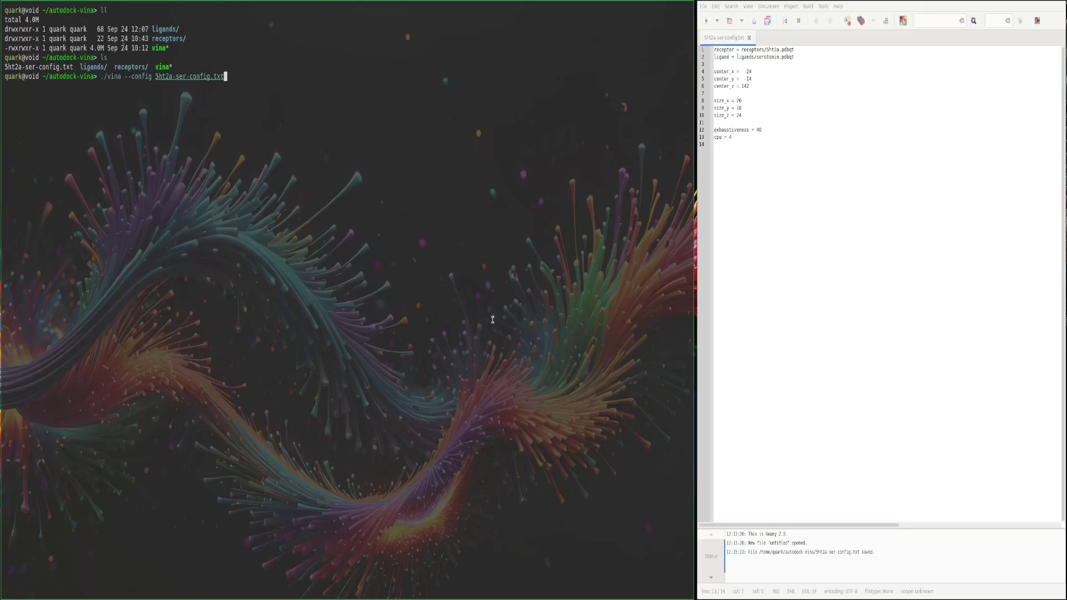
pyautogui.press('Return')
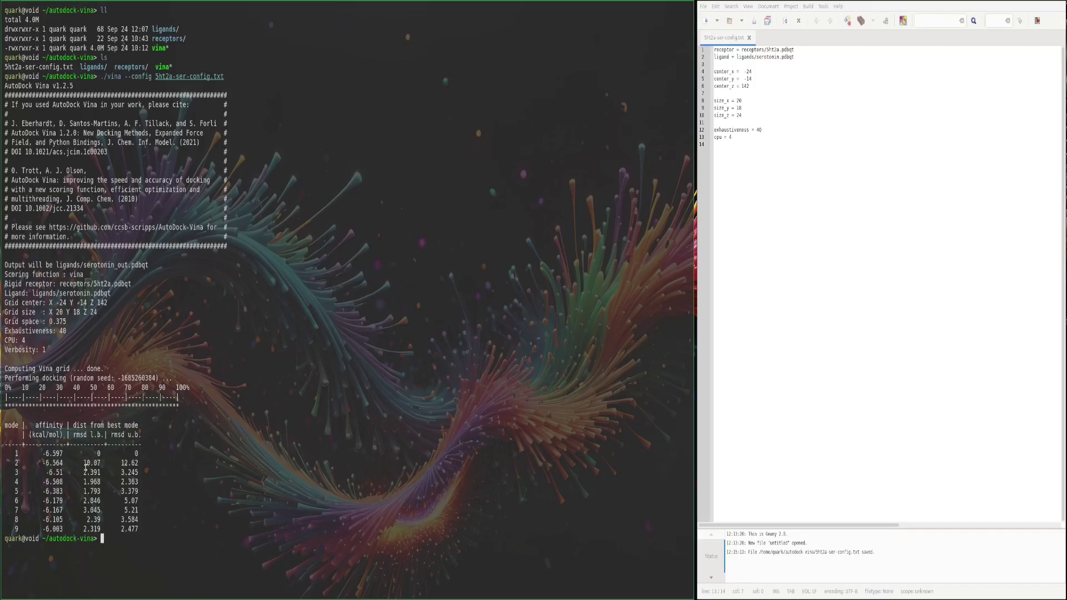
pyautogui.scroll(1, 85, 469)
pyautogui.scroll(-1, 69, 478)
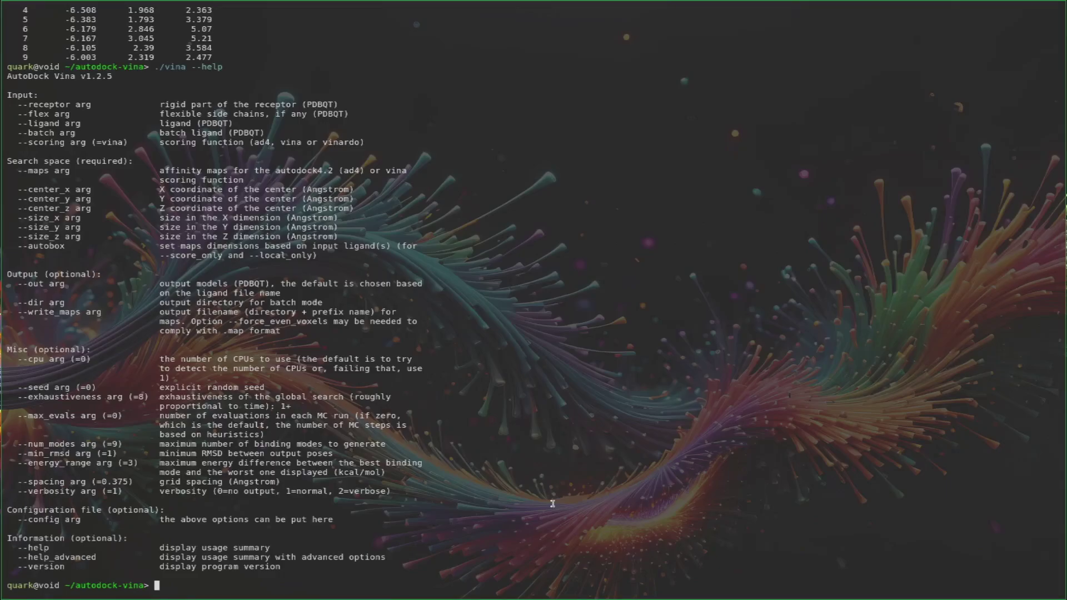
# List the contents of the working folder and of its ligands subfolder to check for the docking output
pyautogui.write('ls')
pyautogui.press('Return')
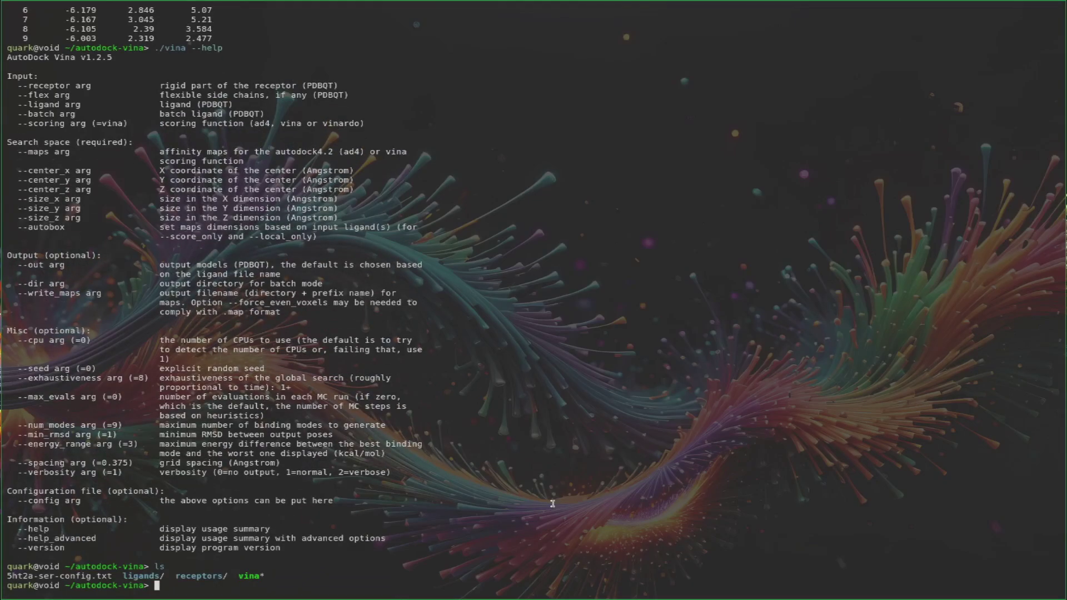
pyautogui.write('ls ligands')
pyautogui.press('Return')
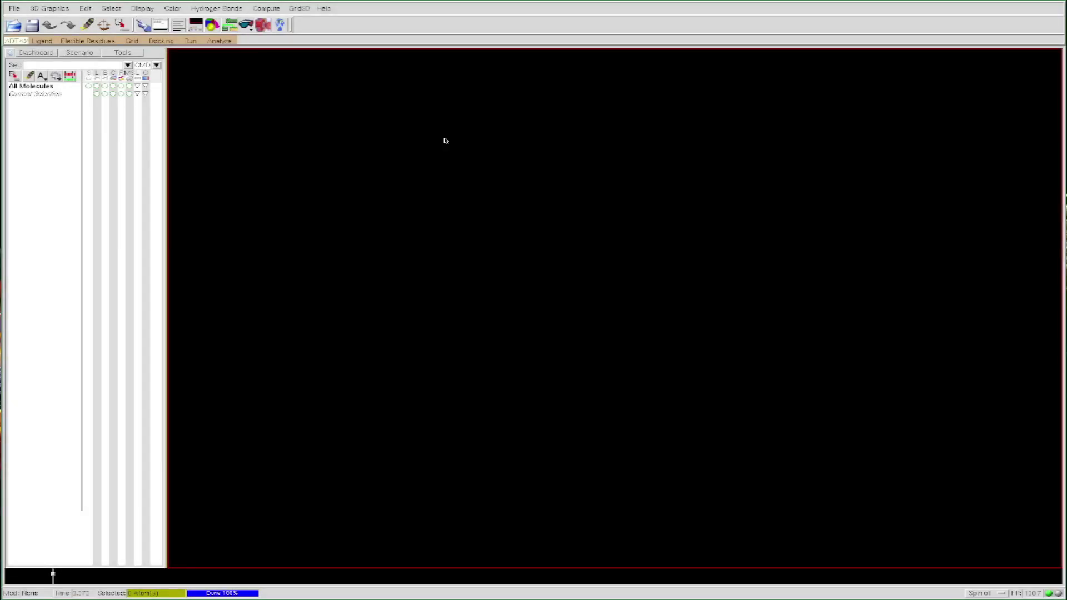
# Switch to AutoDockTools and load the docking output serotonin_out.pdbqt from the autodock-vina/ligands folder
pyautogui.click(14, 8)
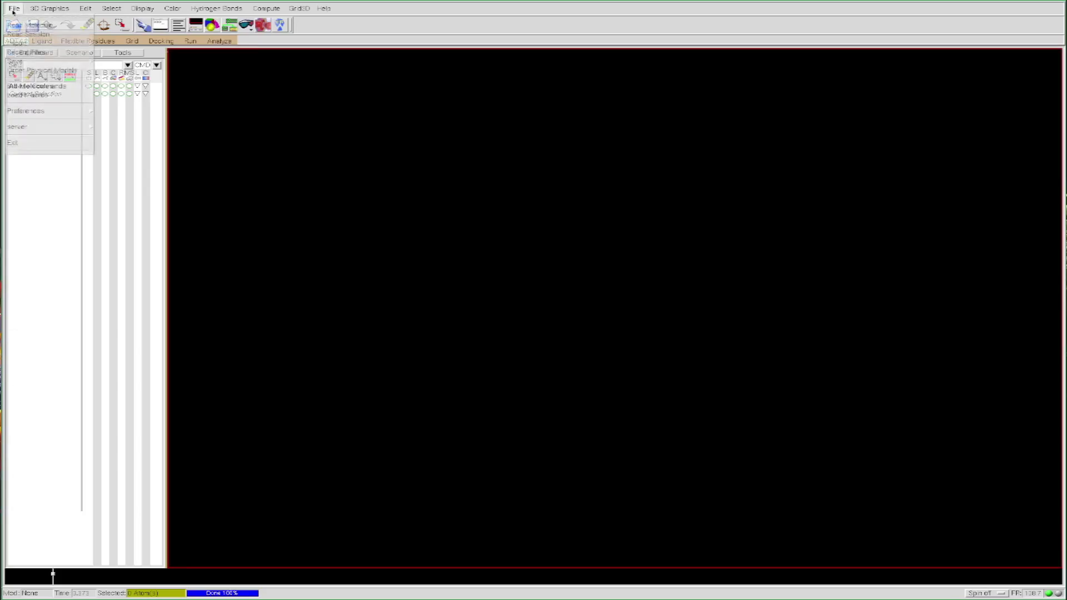
pyautogui.click(25, 33)
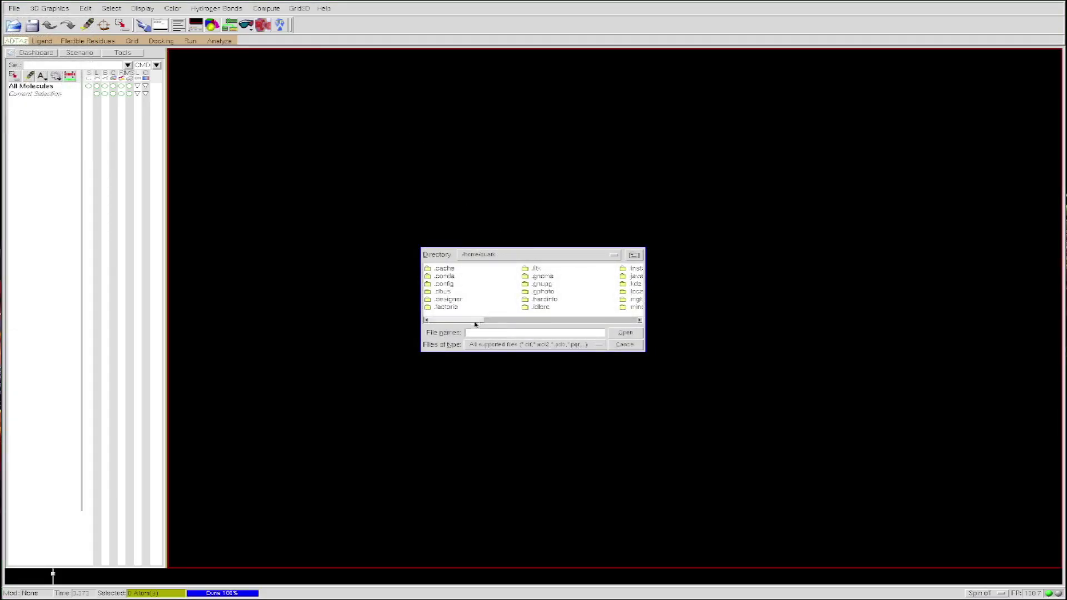
pyautogui.moveTo(458, 322); pyautogui.dragTo(567, 321)
pyautogui.doubleClick(473, 276)
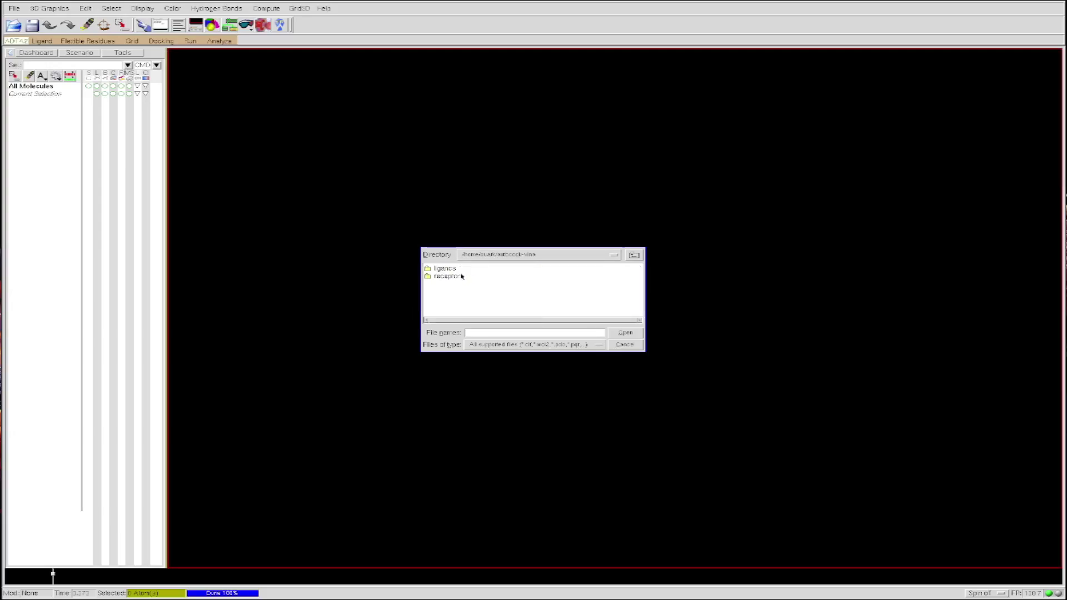
pyautogui.doubleClick(444, 268)
pyautogui.click(472, 277)
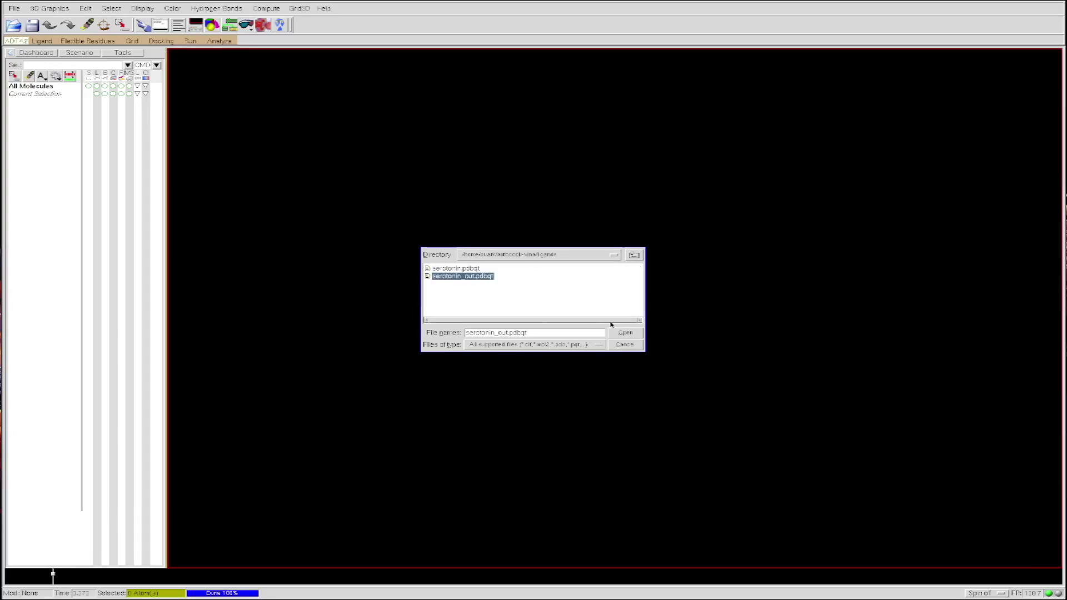
pyautogui.click(618, 334)
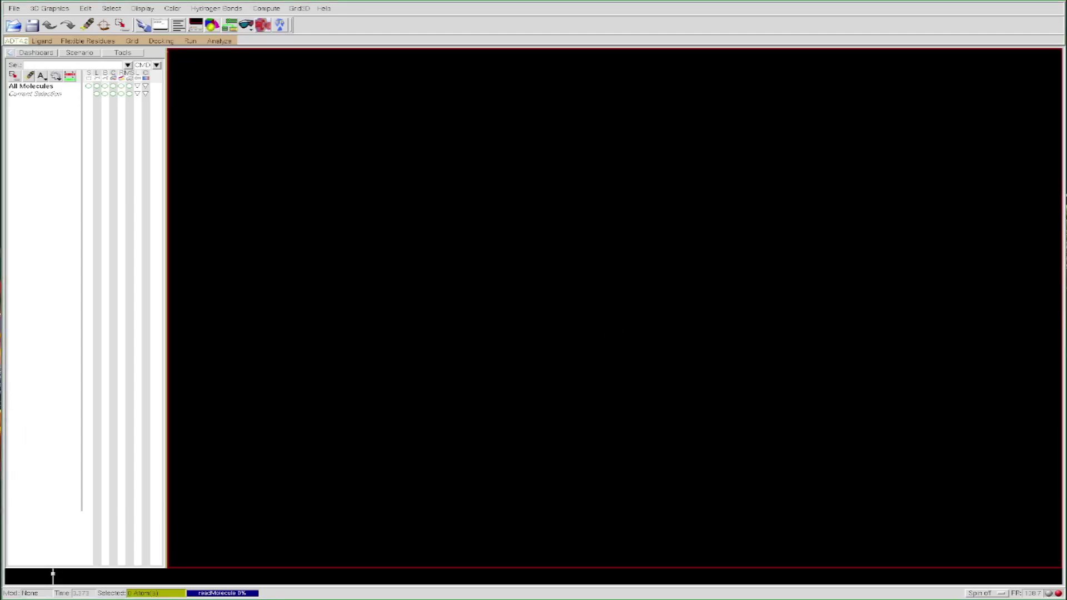
# Display the first docked serotonin pose, model1, as sticks and balls and inspect it among the other poses
pyautogui.moveTo(679, 212); pyautogui.dragTo(783, 325, button='middle')
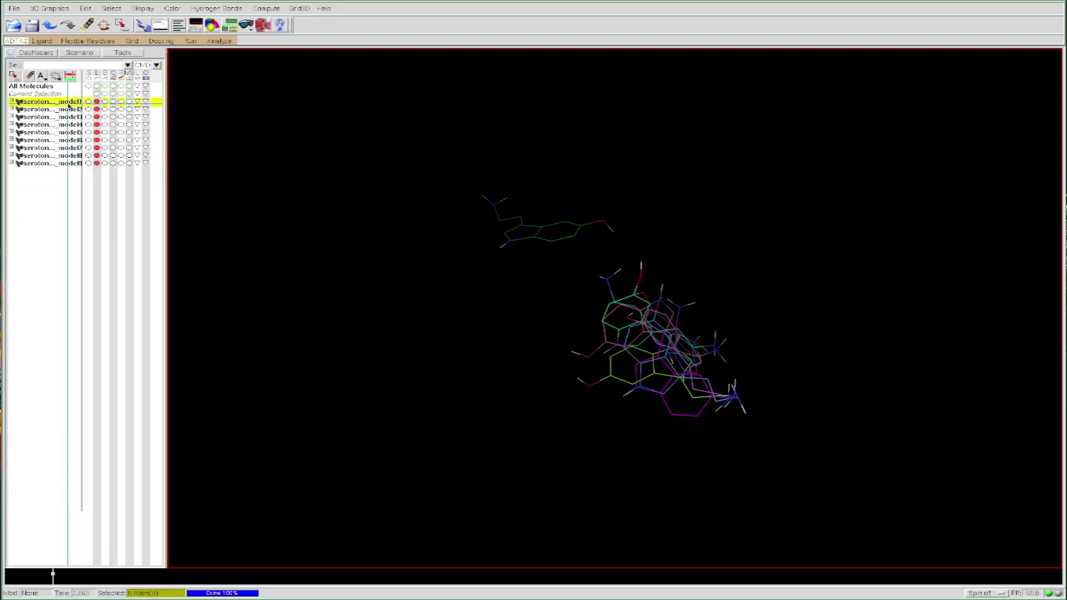
pyautogui.click(105, 101)
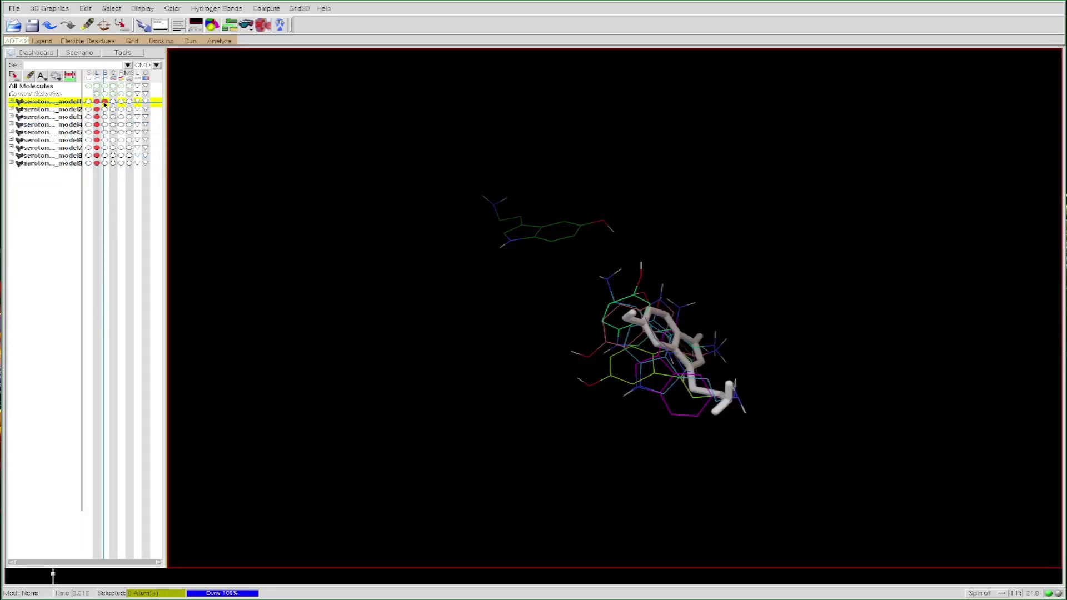
pyautogui.moveTo(674, 258); pyautogui.dragTo(659, 266, button='middle')
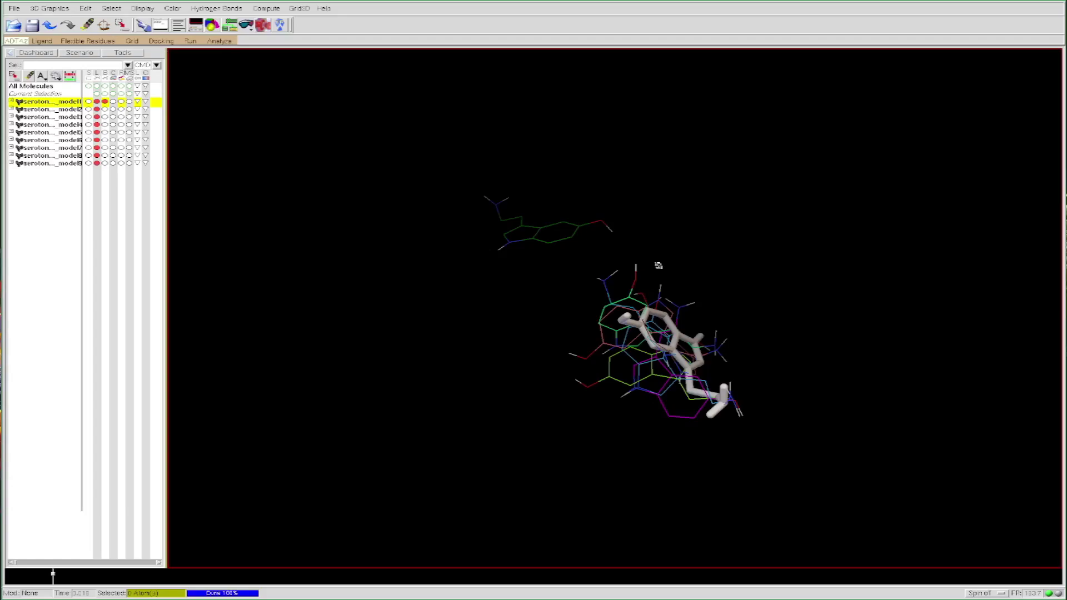
pyautogui.moveTo(658, 265); pyautogui.dragTo(731, 184)
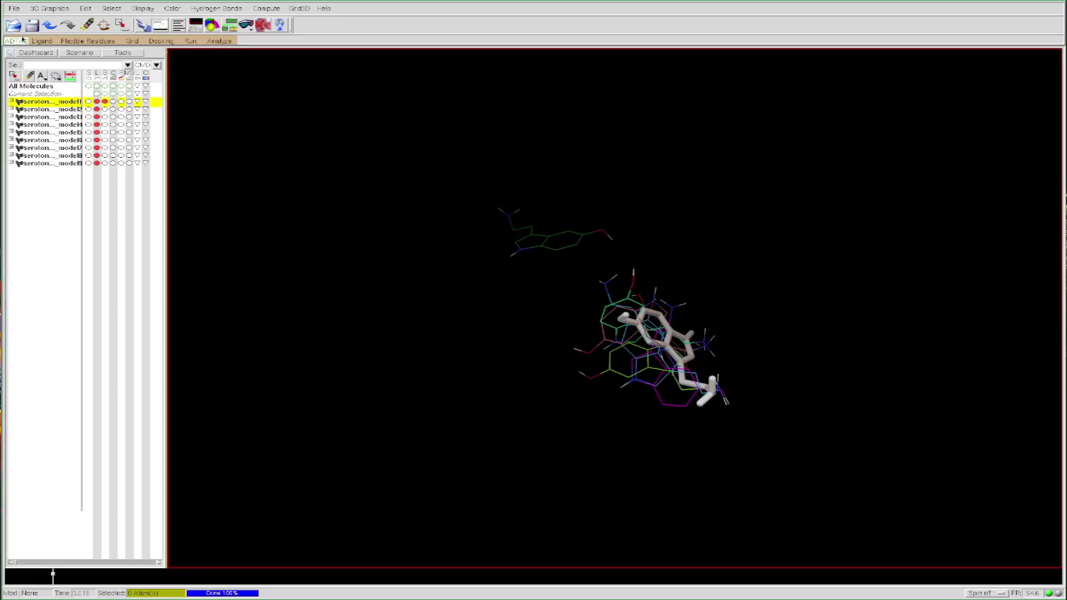
# Load the receptor molecule 5ht2a.pdbqt from the receptors folder alongside the docked poses
pyautogui.click(14, 7)
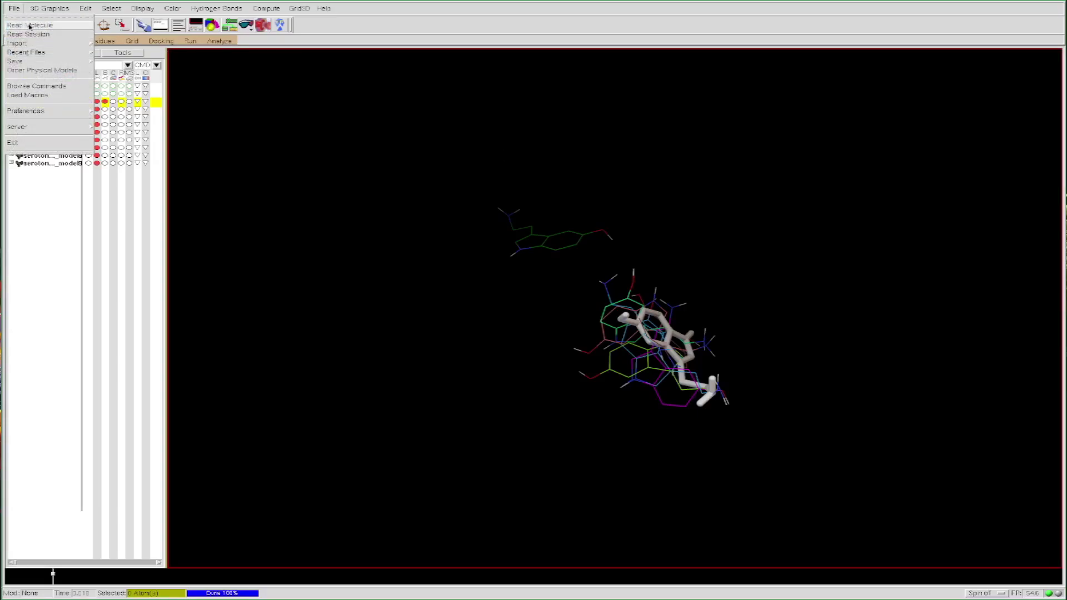
pyautogui.click(29, 25)
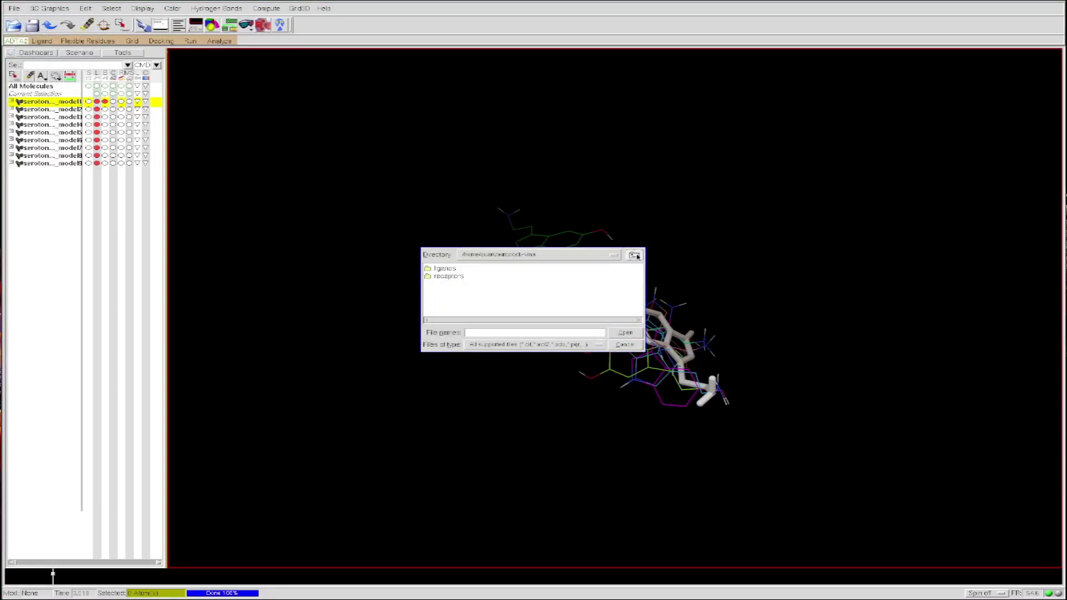
pyautogui.doubleClick(449, 276)
pyautogui.click(449, 268)
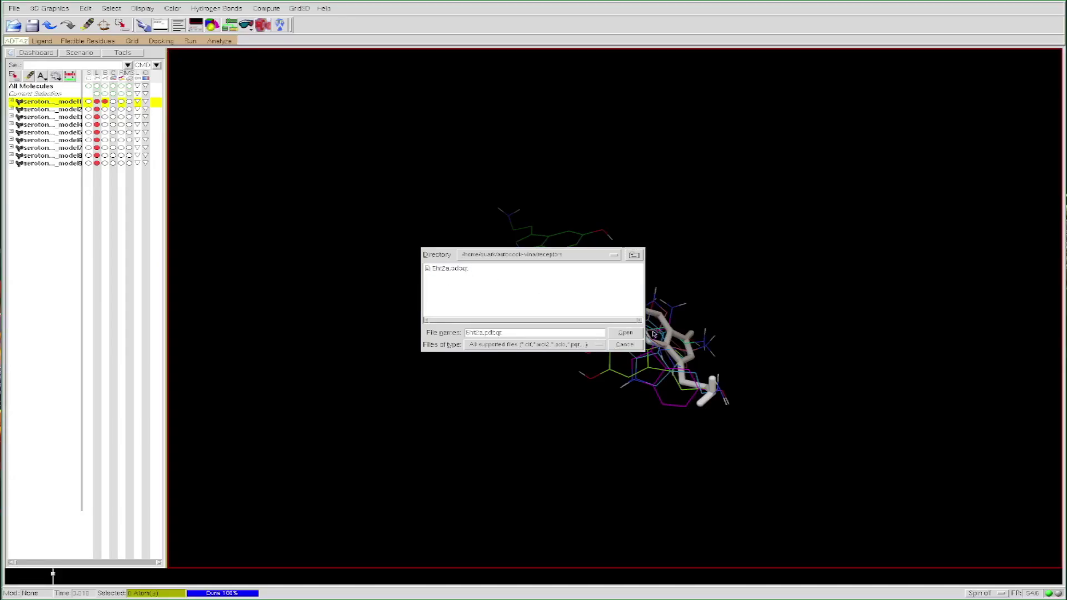
pyautogui.click(625, 332)
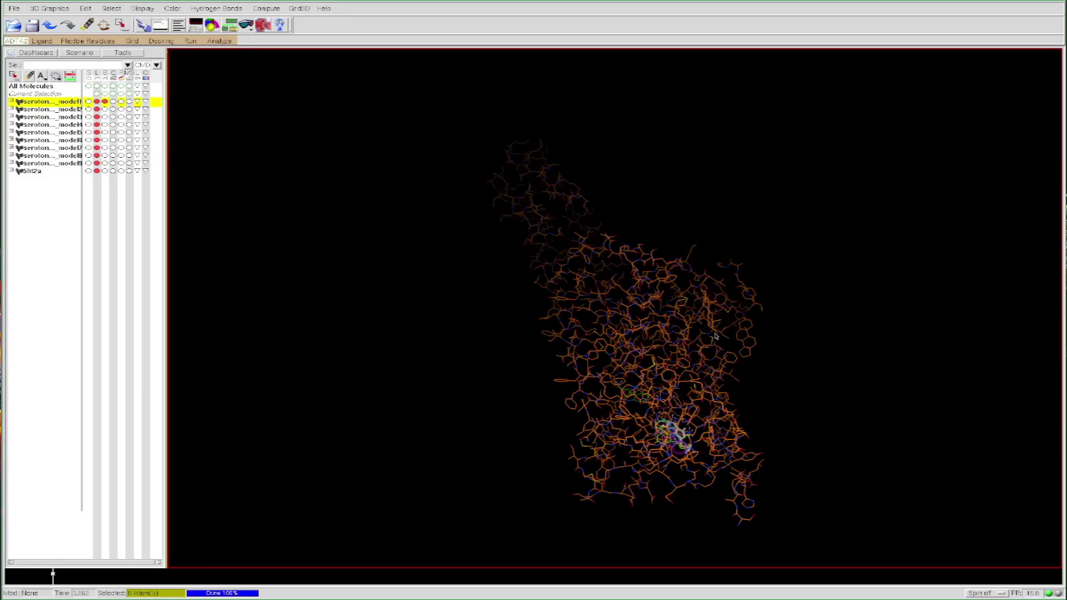
pyautogui.moveTo(715, 336); pyautogui.dragTo(733, 381)
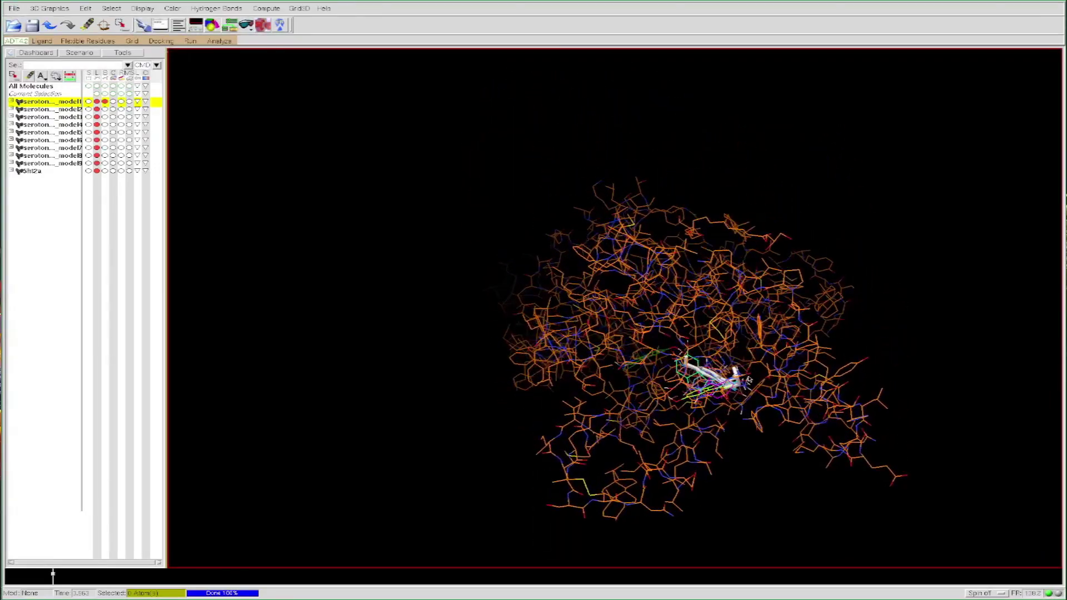
# Hide the line display of serotonin models 2 to 9, keeping only model1 and the receptor shown
pyautogui.click(97, 109)
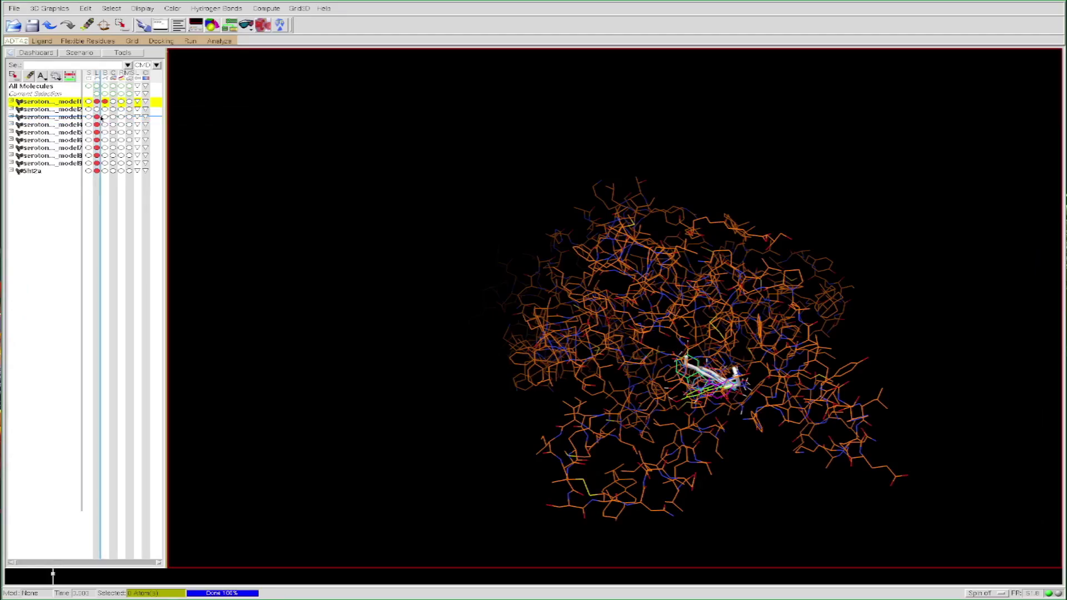
pyautogui.click(96, 117)
pyautogui.click(96, 125)
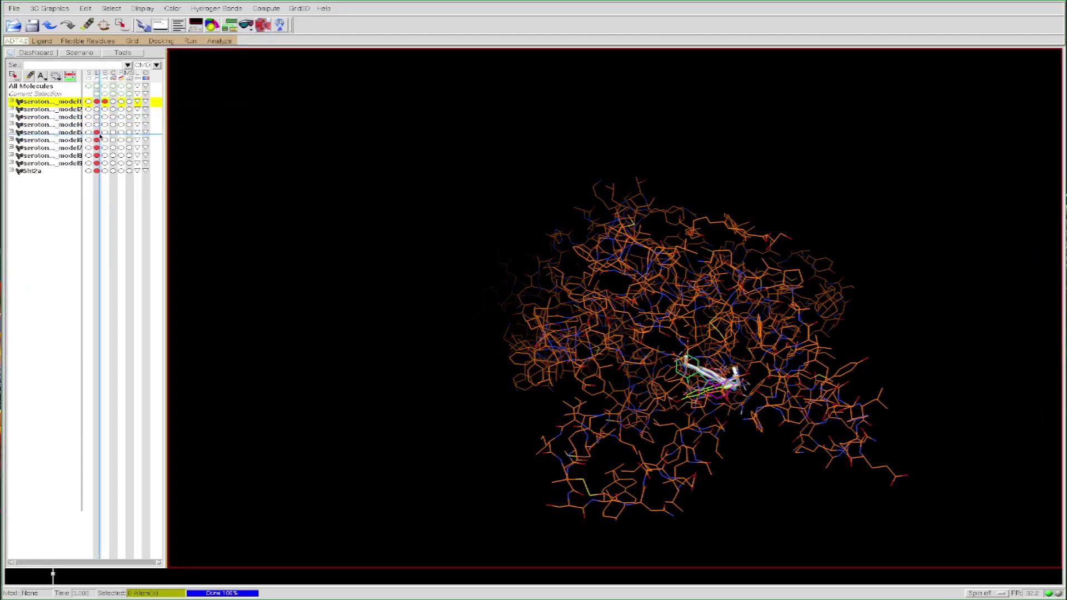
pyautogui.click(97, 133)
pyautogui.click(96, 140)
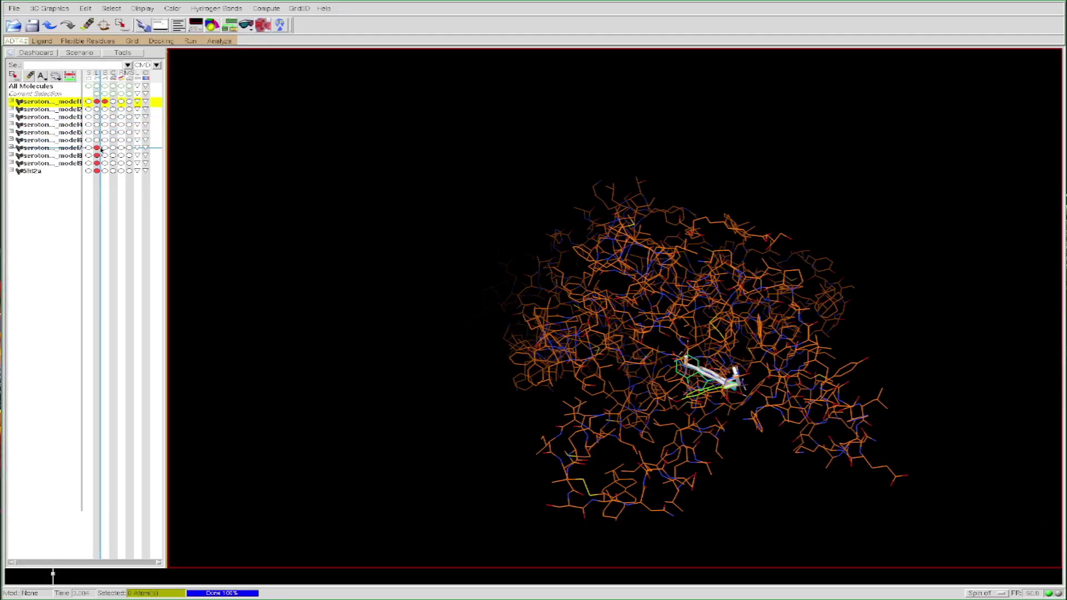
pyautogui.click(96, 148)
pyautogui.click(96, 156)
pyautogui.click(97, 163)
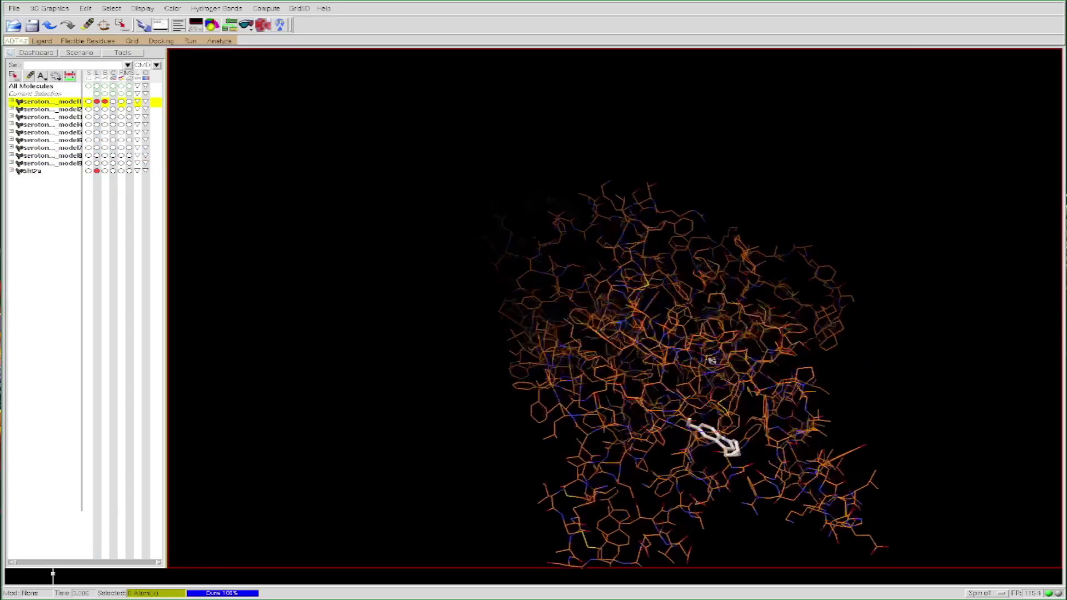
# Display the molecular surface of serotonin model1 and inspect how it sits in the receptor's binding pocket
pyautogui.moveTo(711, 360); pyautogui.dragTo(874, 328, button='middle')
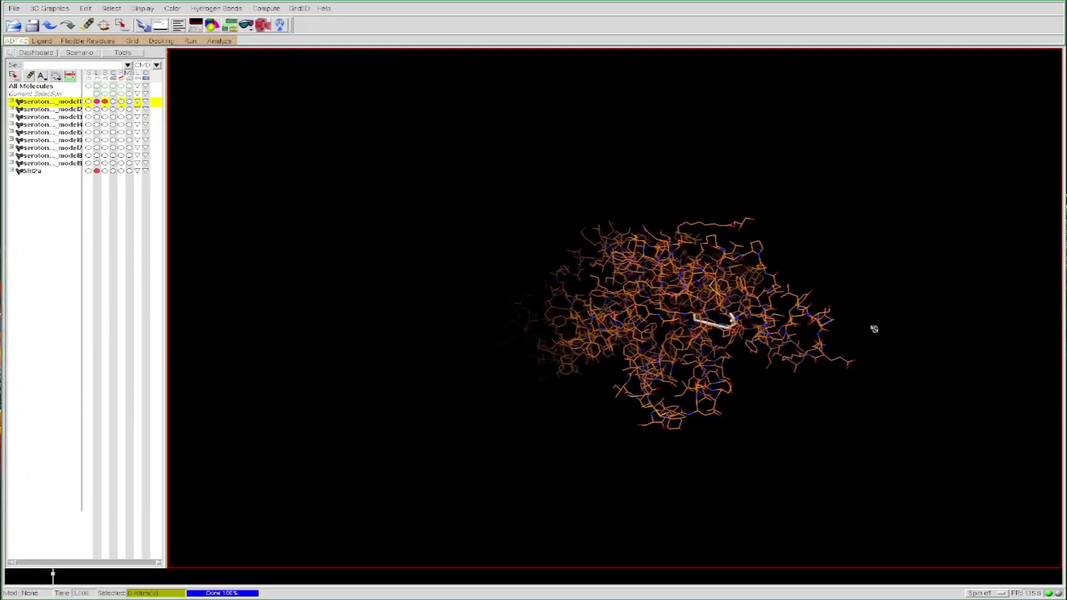
pyautogui.click(130, 102)
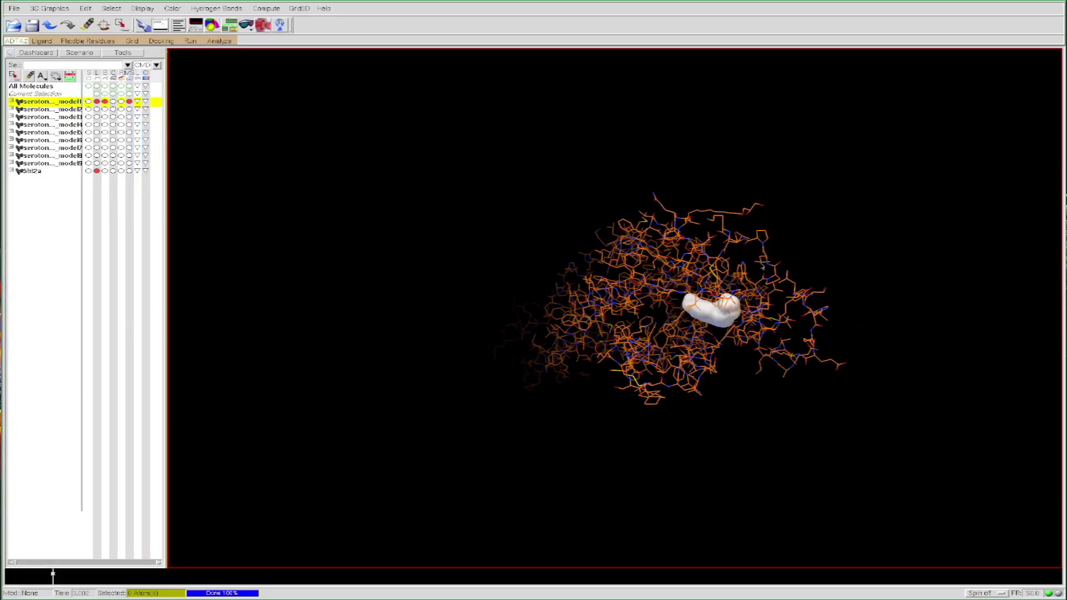
pyautogui.moveTo(683, 266); pyautogui.dragTo(790, 254, button='middle')
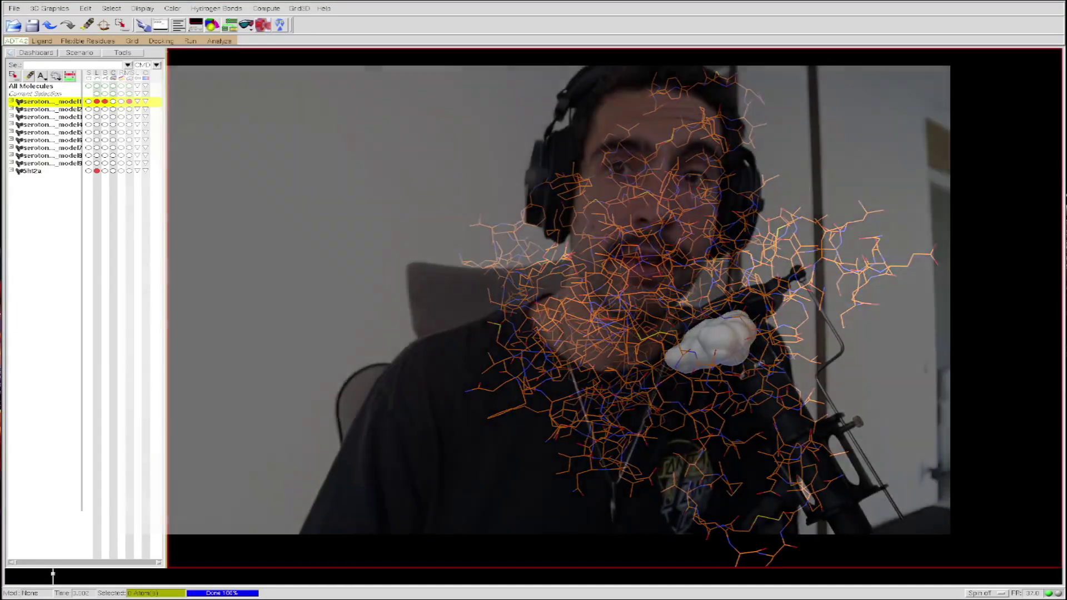